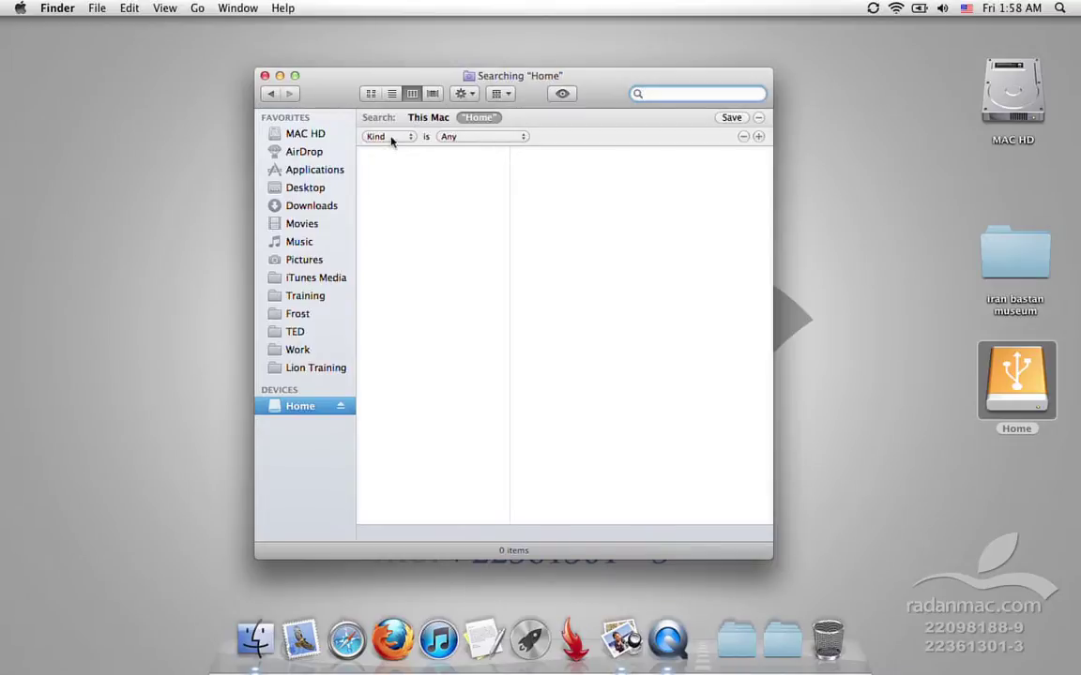
Restrict the search to images of all types and add a criterion for file sizes greater than 5 MB.
click(481, 138)
click(480, 197)
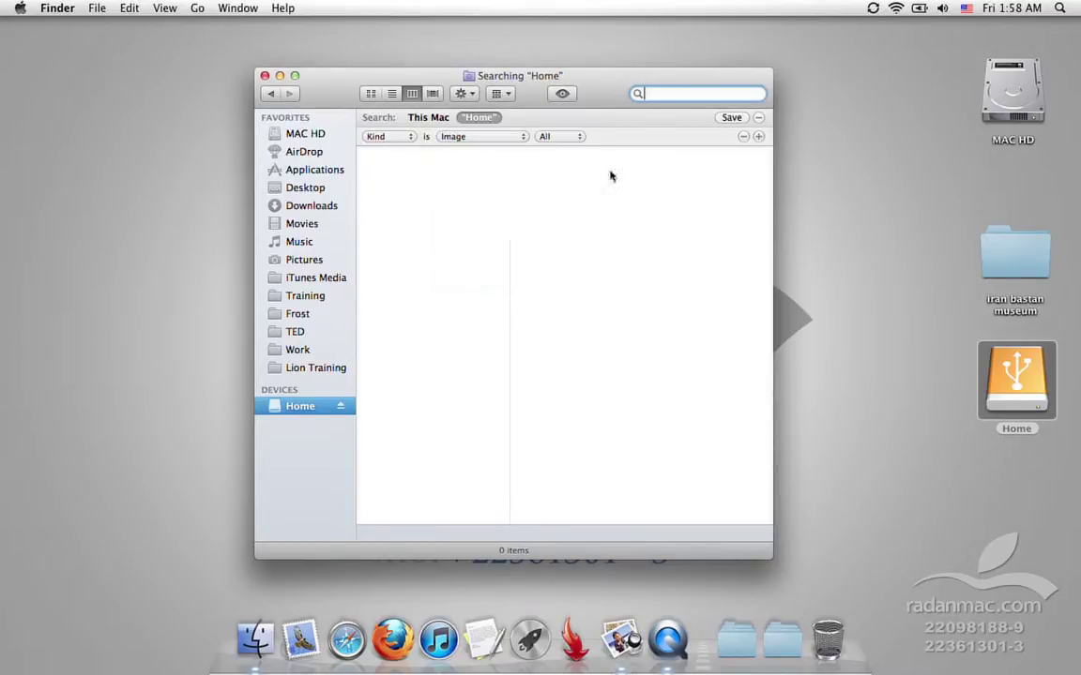
click(757, 137)
click(448, 156)
click(424, 192)
click(526, 155)
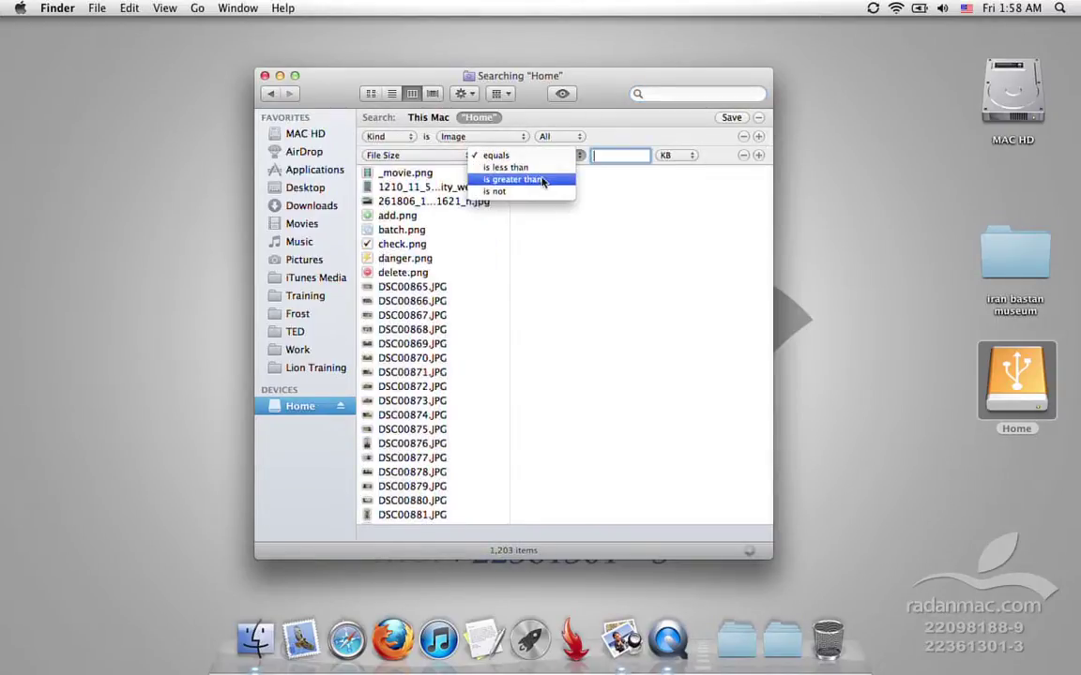
click(543, 180)
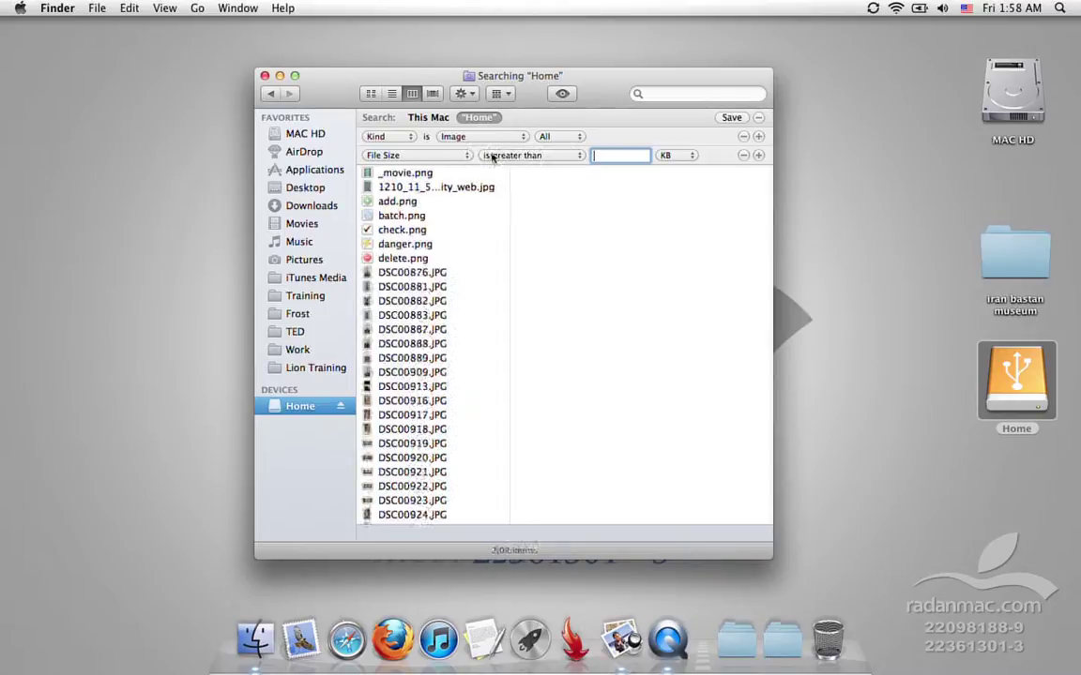
click(675, 156)
click(672, 172)
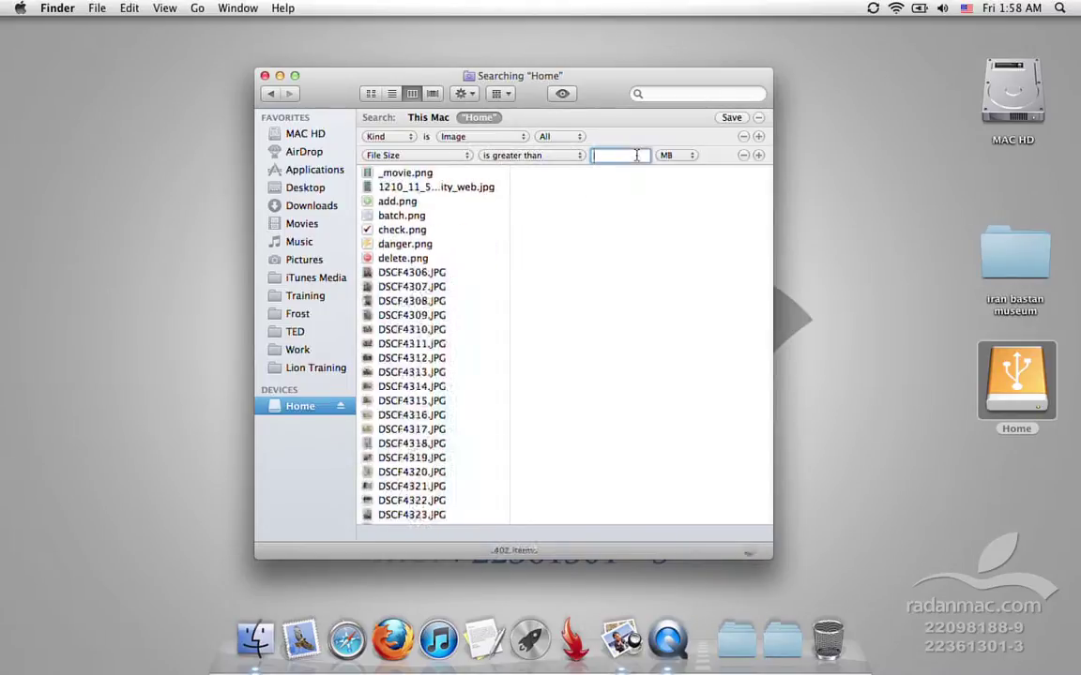
text(5)
Add another file-size criterion limiting the results to files of less than 10 MB.
click(756, 155)
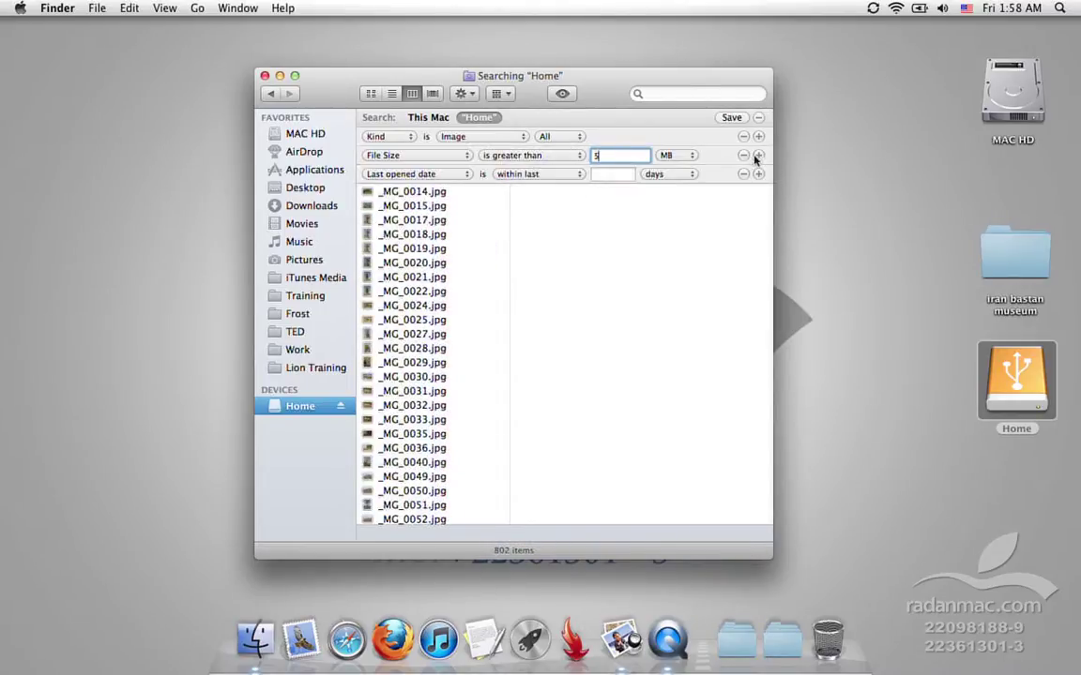
click(384, 175)
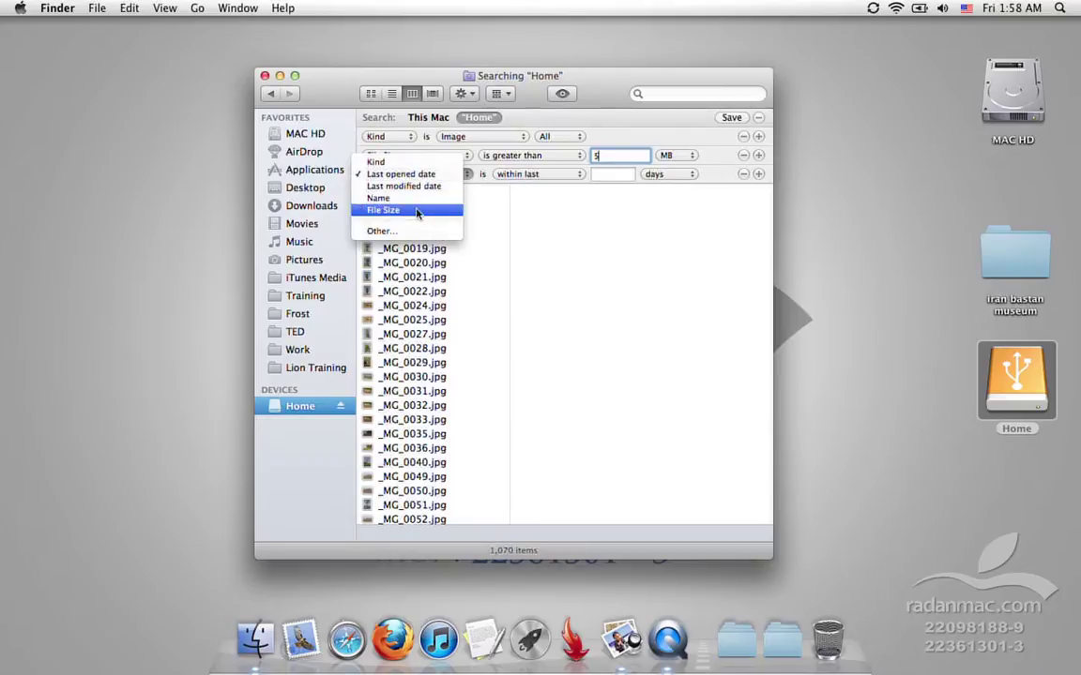
click(417, 211)
click(511, 174)
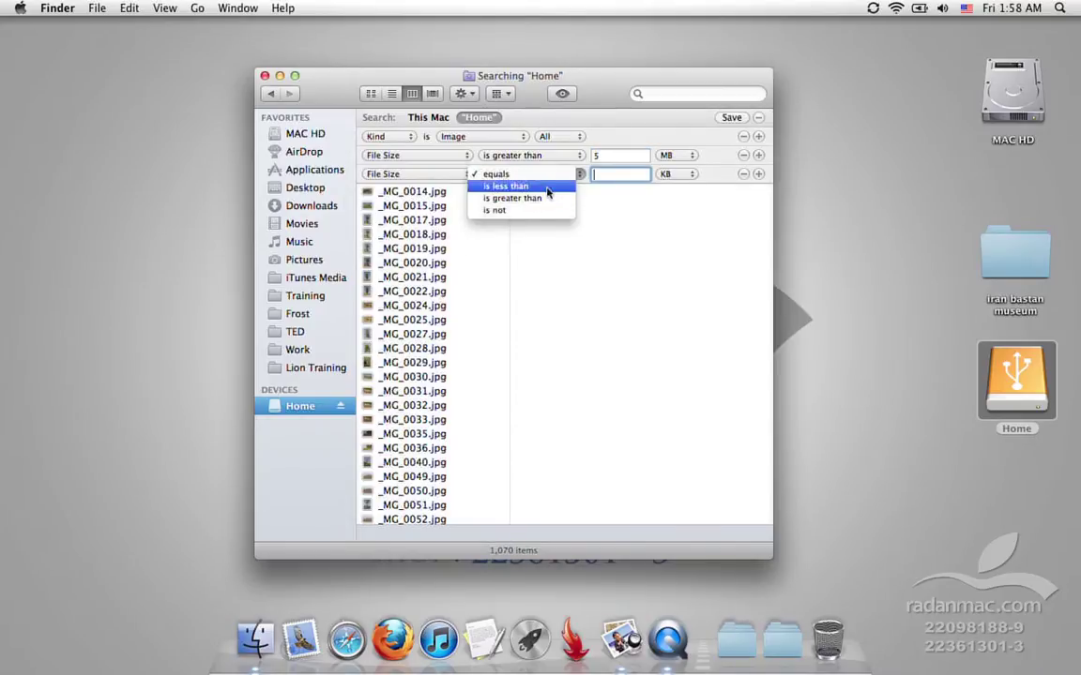
click(547, 188)
click(675, 174)
click(672, 187)
click(631, 177)
text(10)
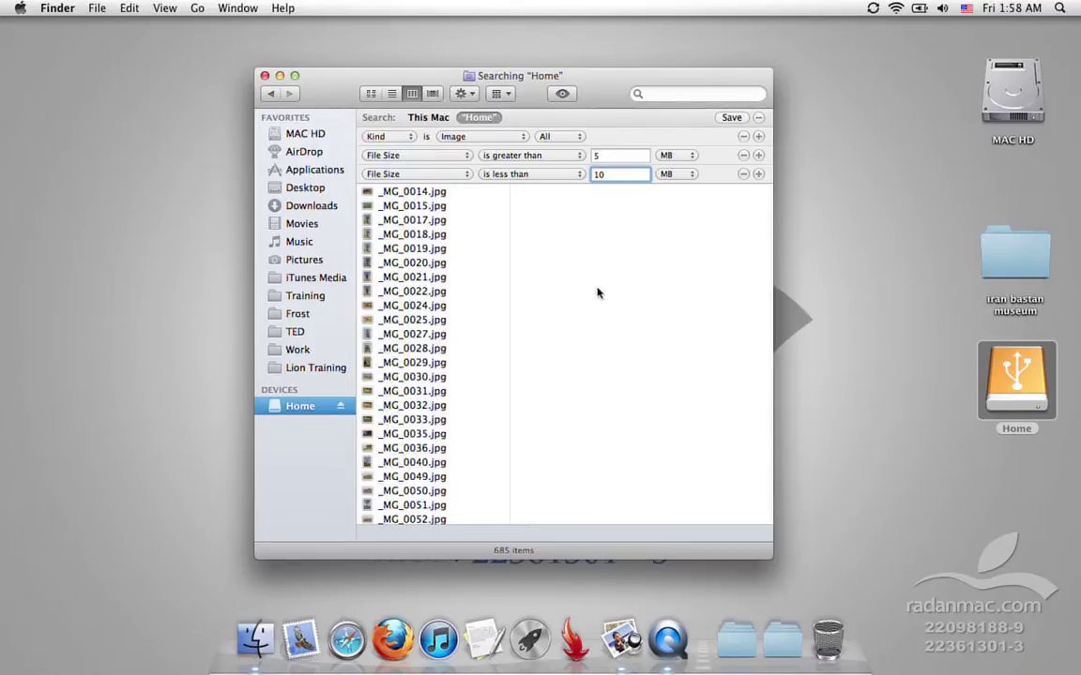
Add a criterion requiring the file name to contain "girl".
click(758, 174)
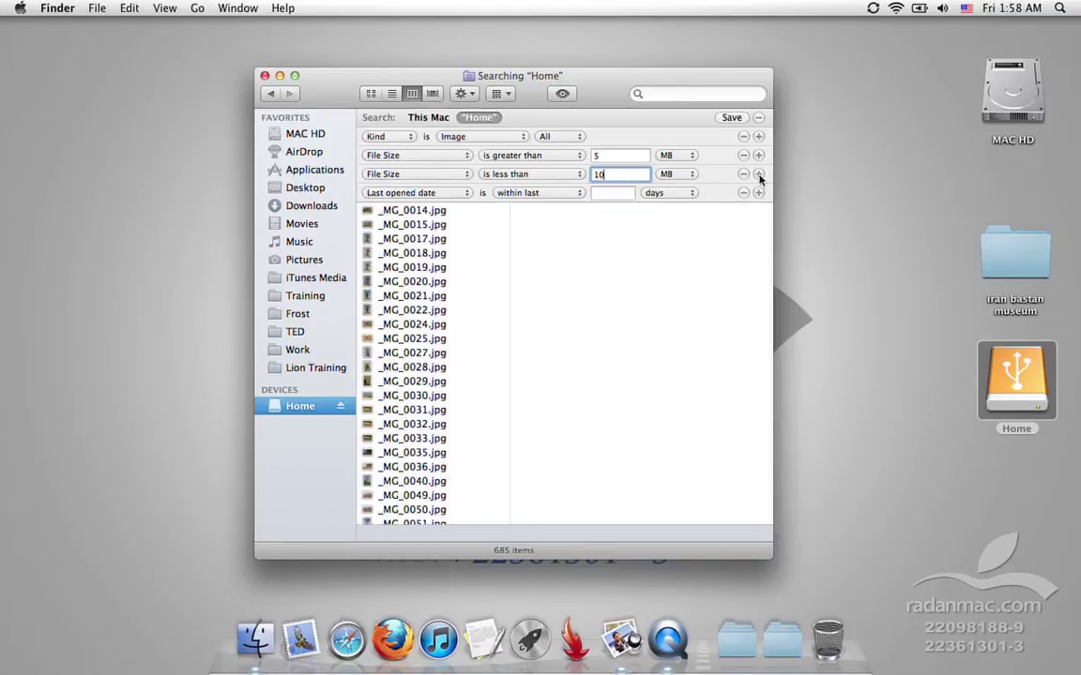
click(471, 195)
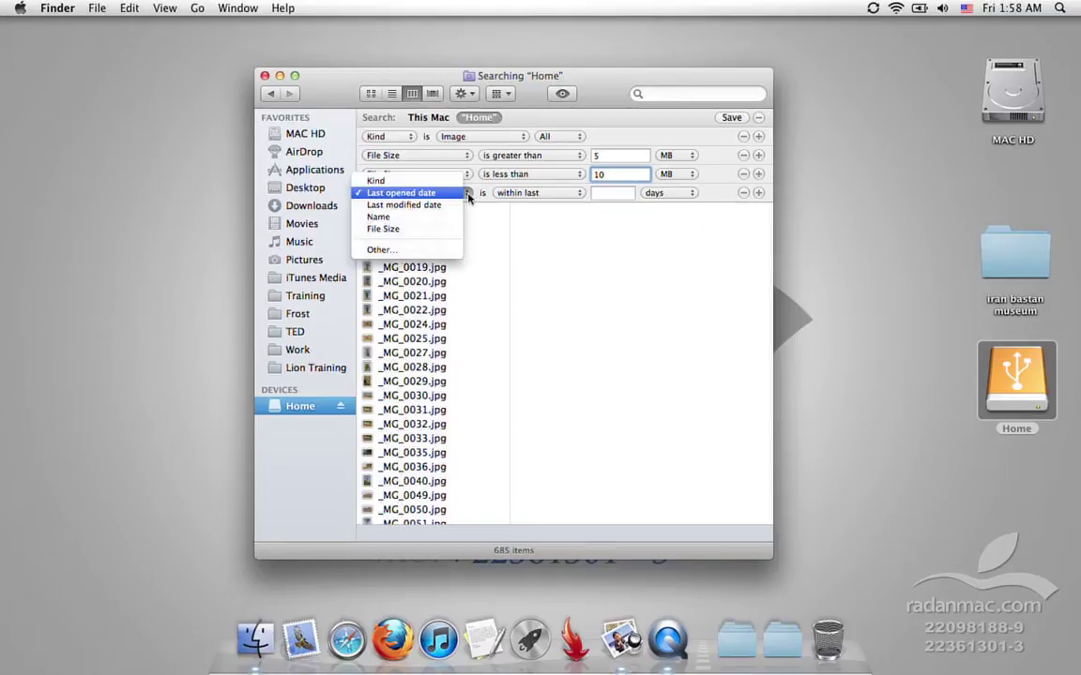
click(432, 217)
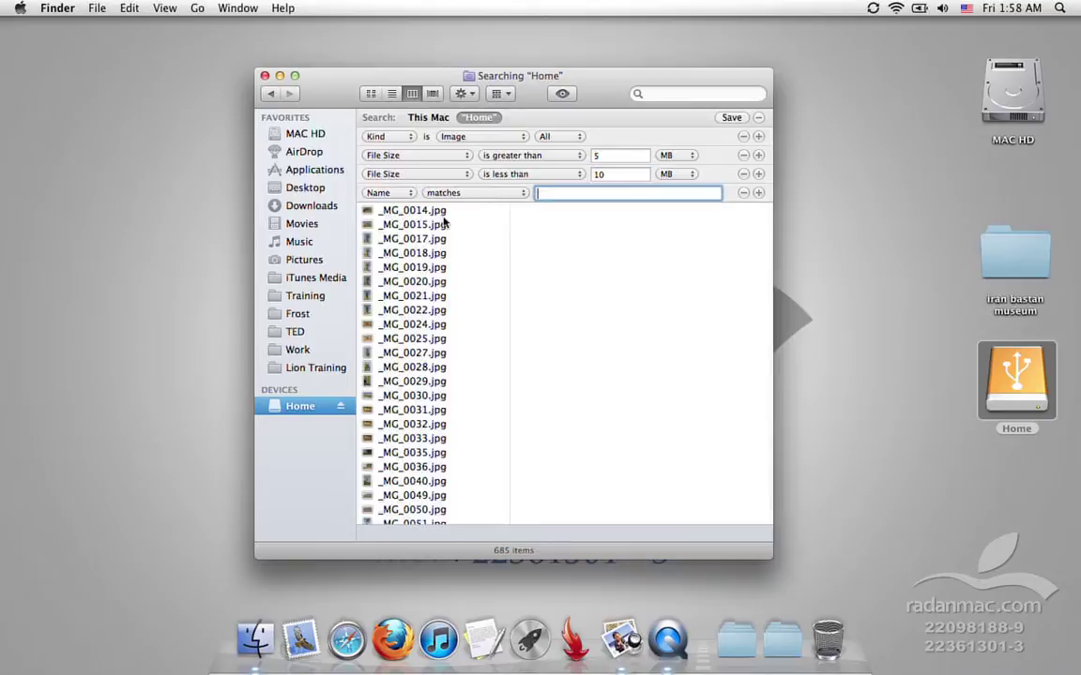
click(498, 194)
click(497, 205)
text(girl)
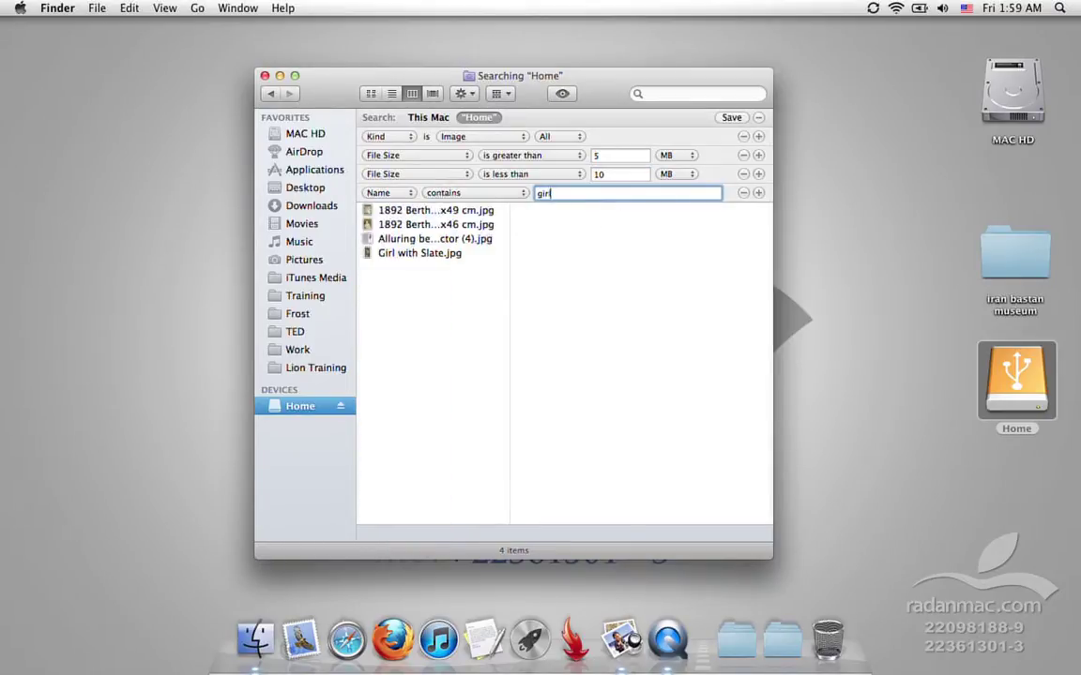
Preview Girl with Slate.jpg from the results with Quick Look.
click(432, 260)
key(space)
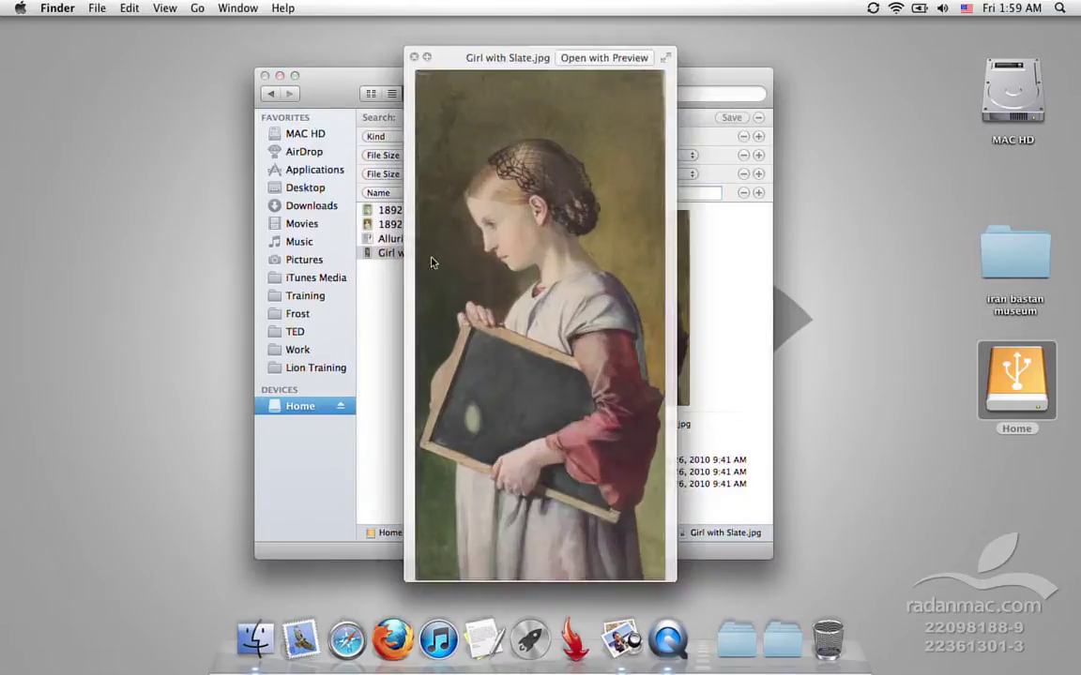
key(space)
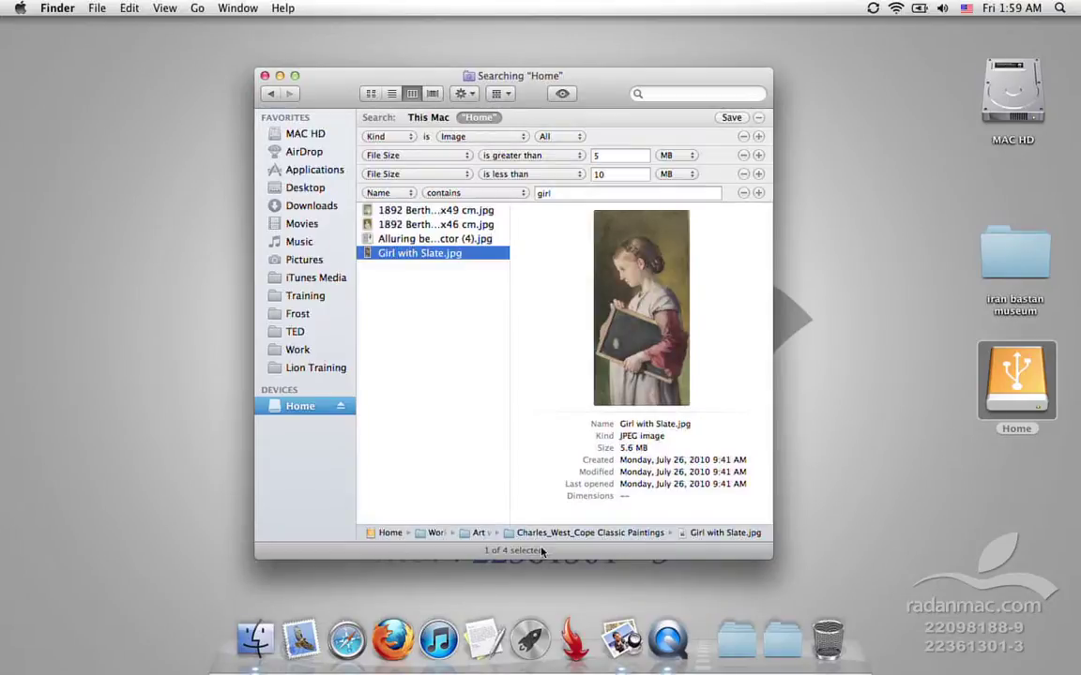
key(space)
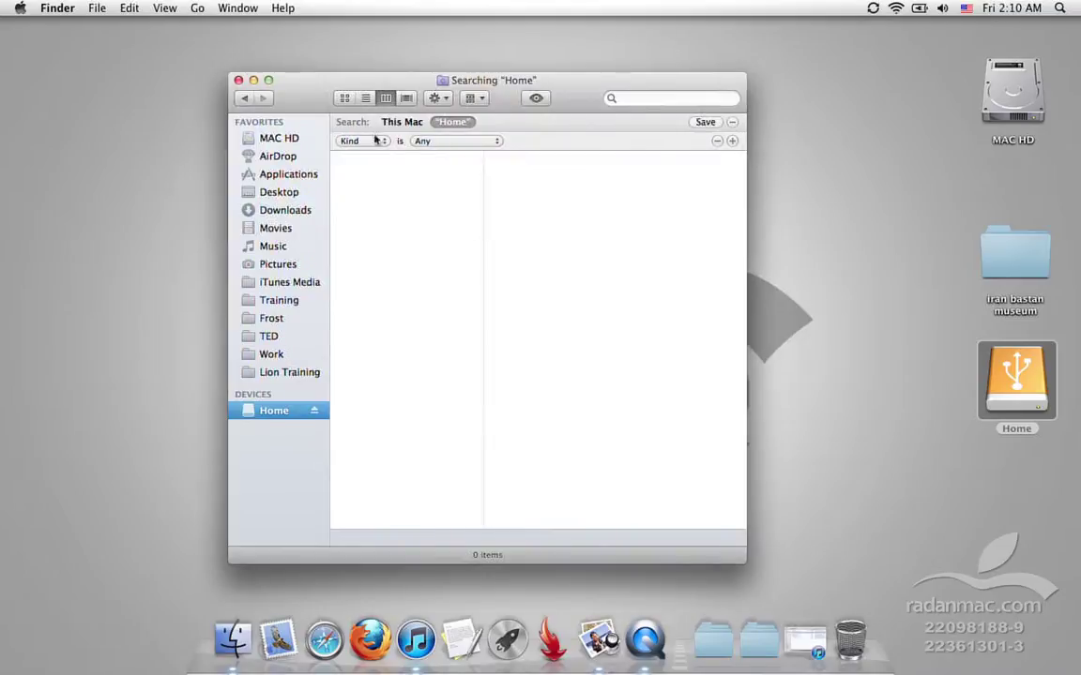
In the new search of Home, open the full list of other search attributes and skim through it.
drag(312, 100, 316, 107)
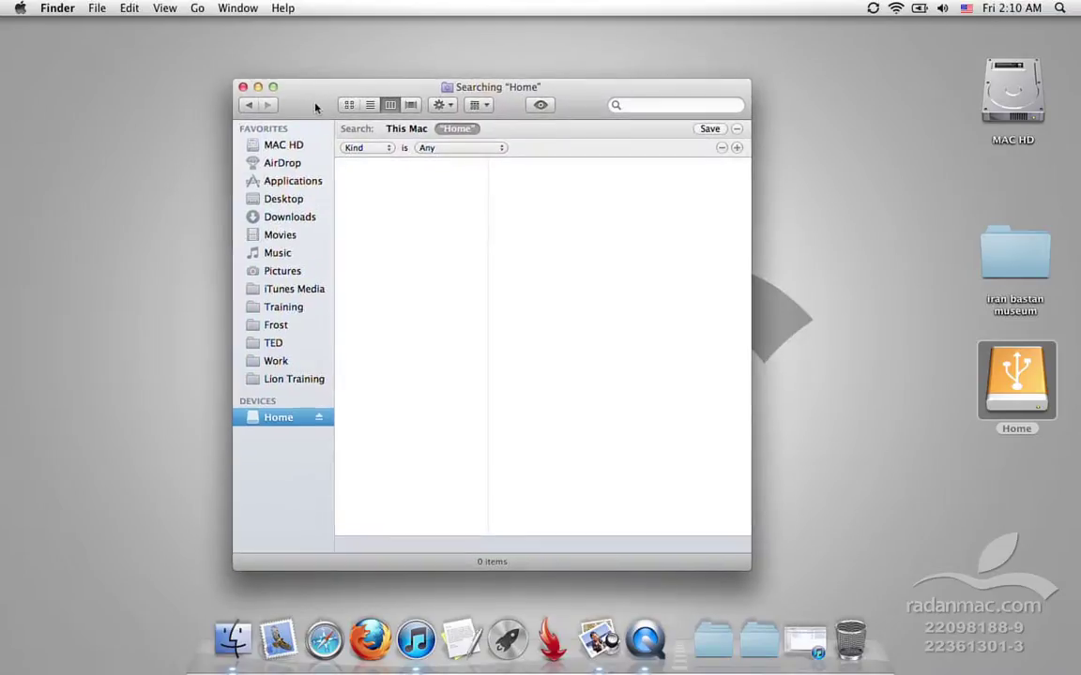
click(362, 148)
click(377, 217)
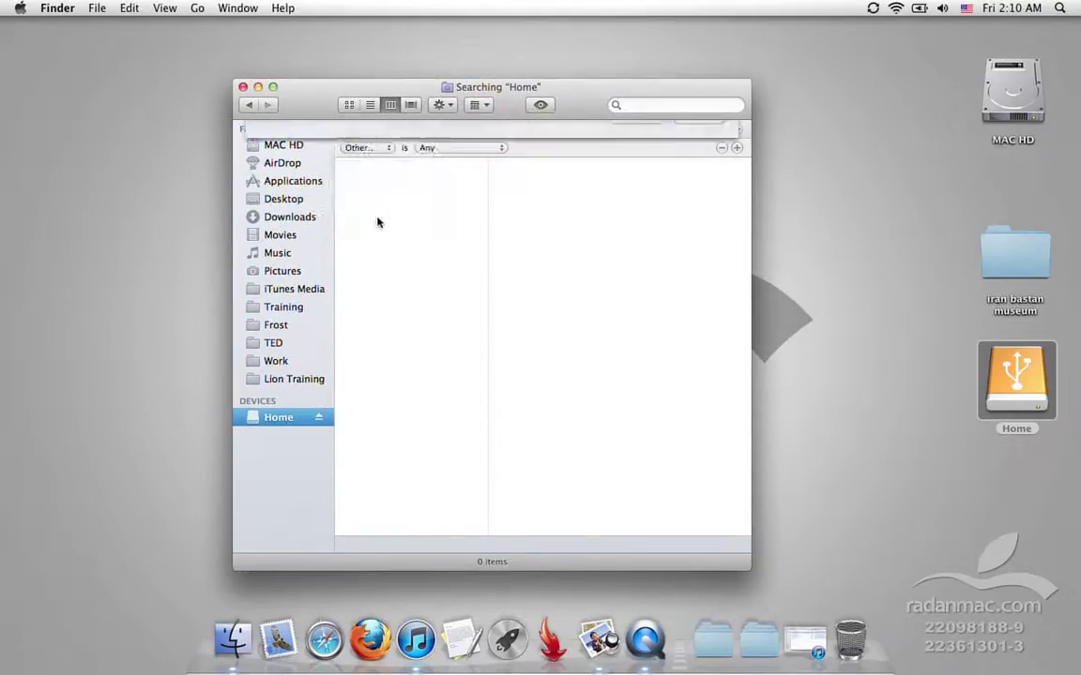
scroll(460, 324, down, 15)
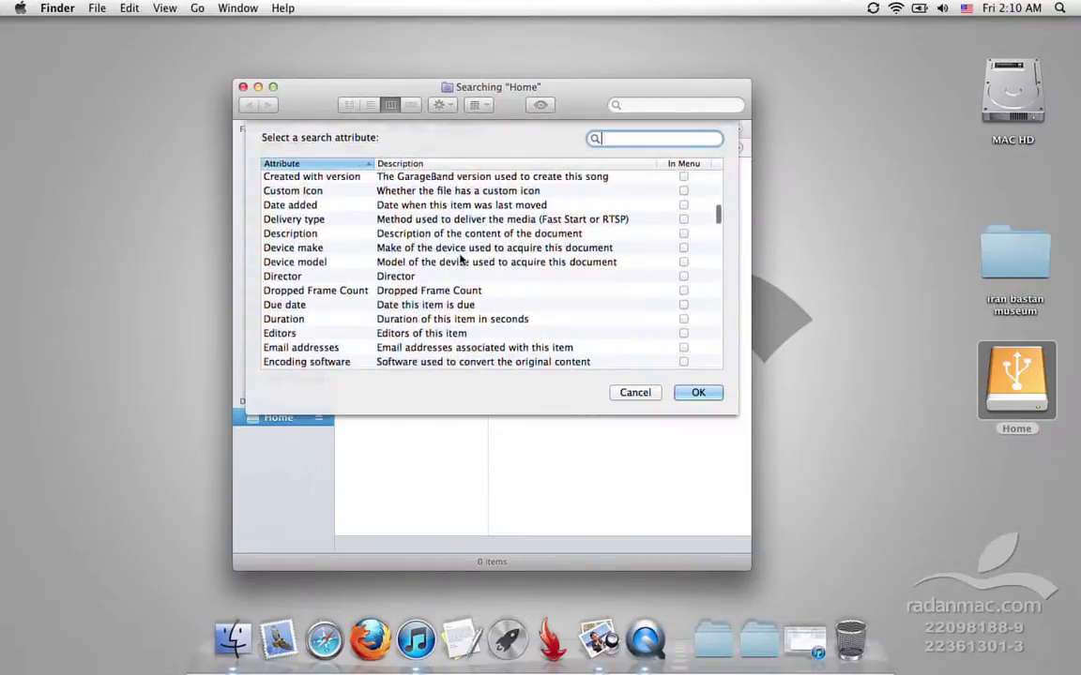
scroll(460, 260, down, 20)
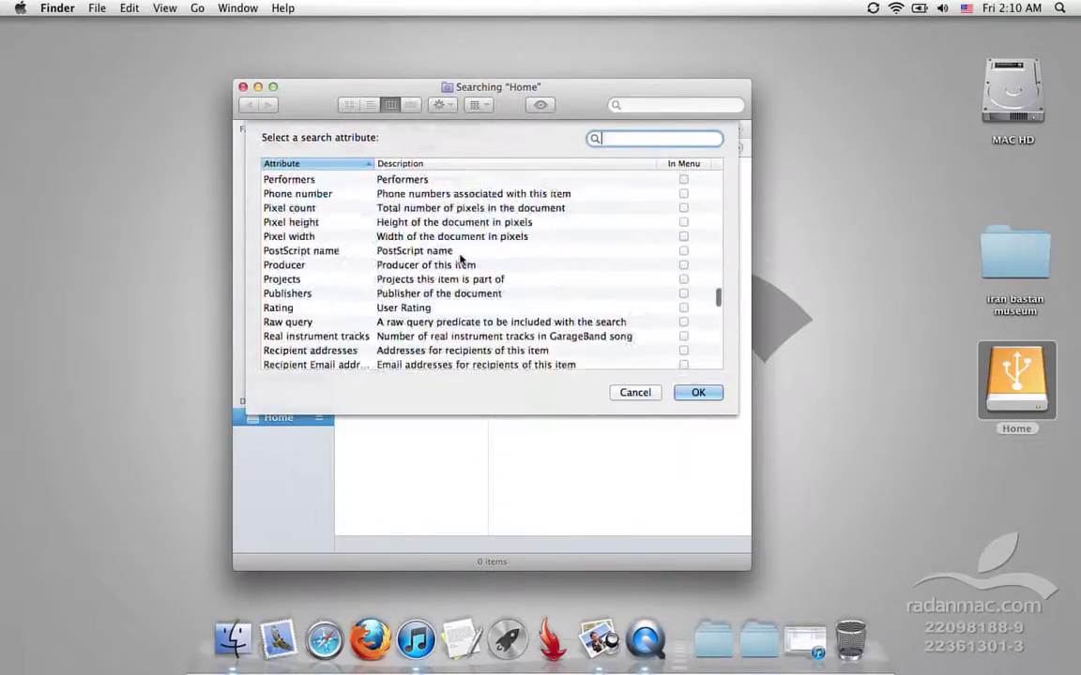
scroll(459, 260, down, 2)
scroll(459, 260, up, 20)
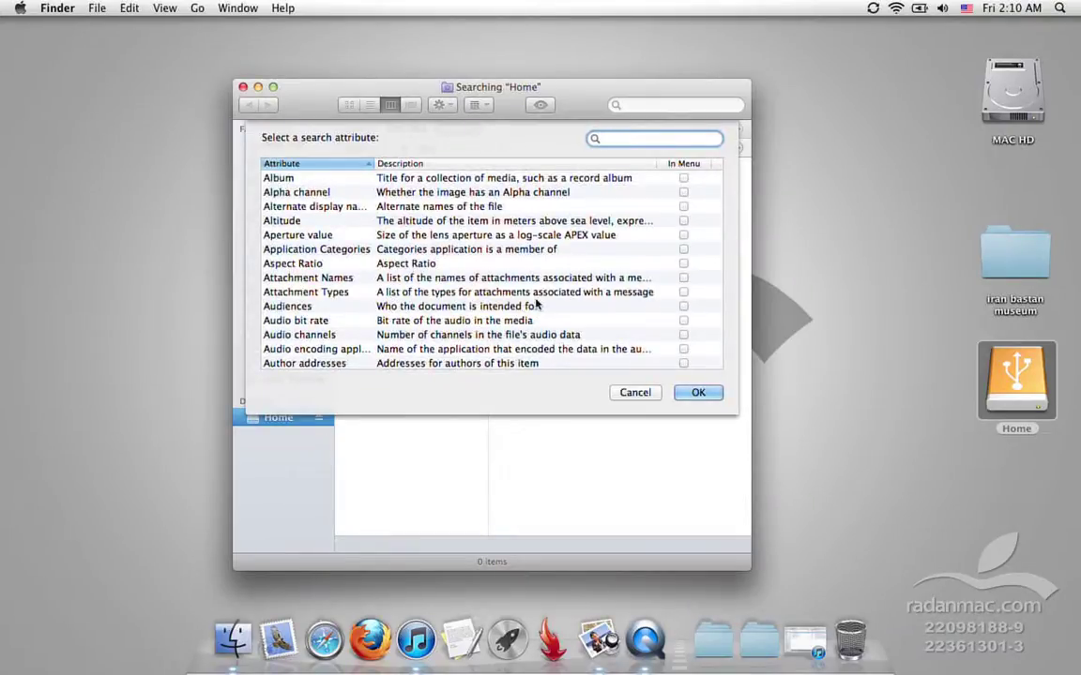
Go through the attributes and their descriptions and select the F number attribute.
scroll(536, 304, down, 5)
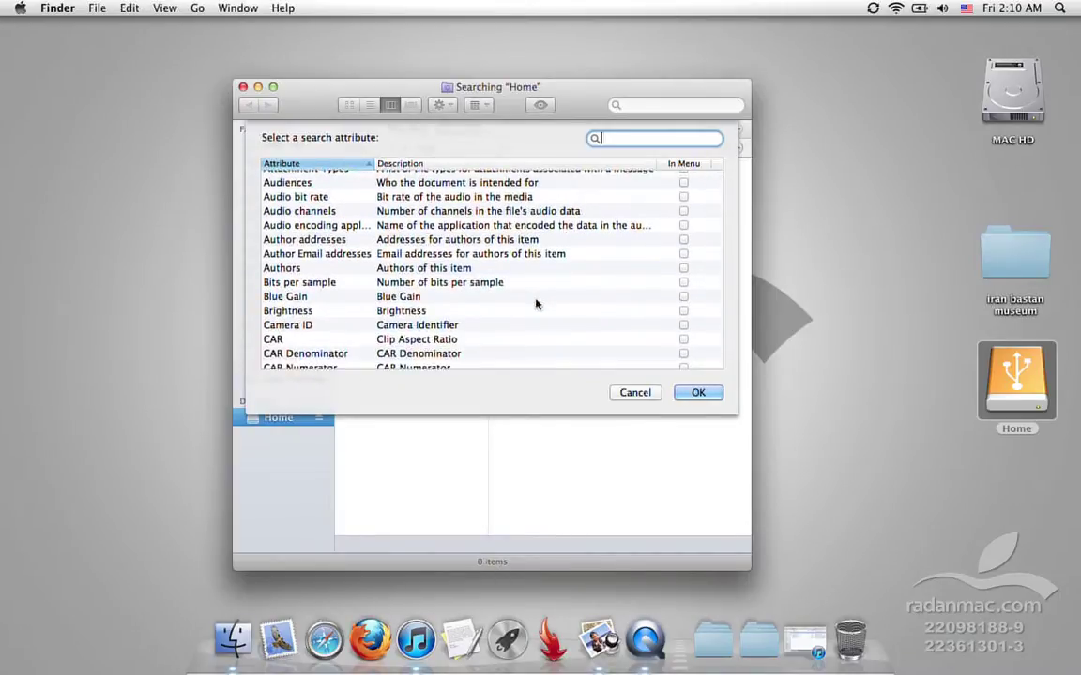
scroll(537, 304, down, 10)
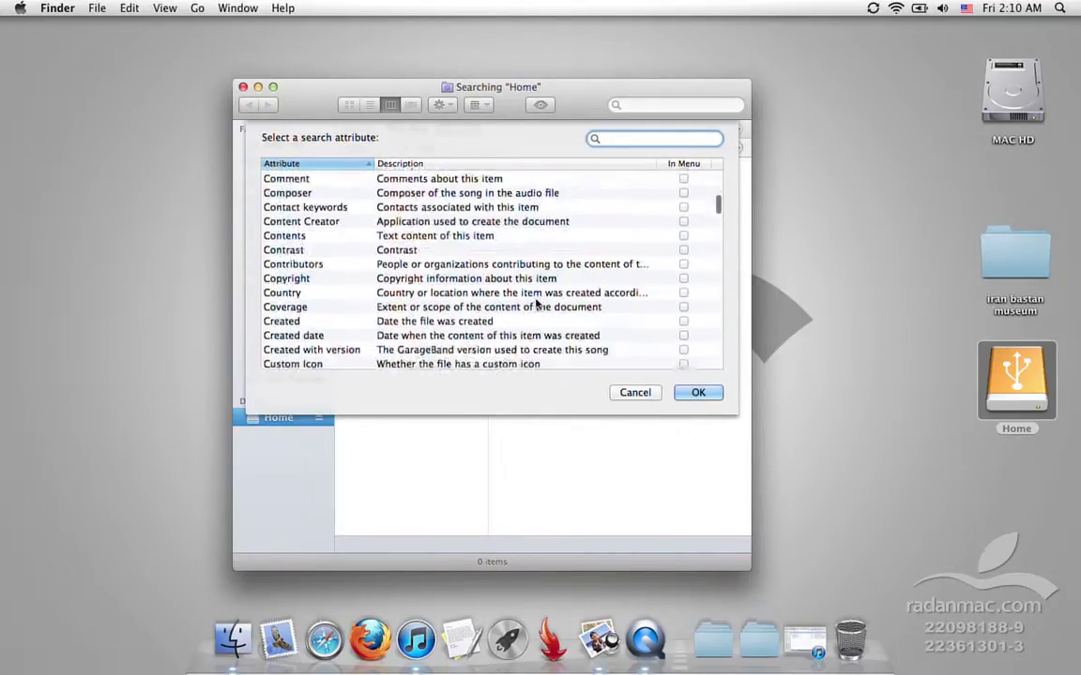
scroll(537, 304, down, 3)
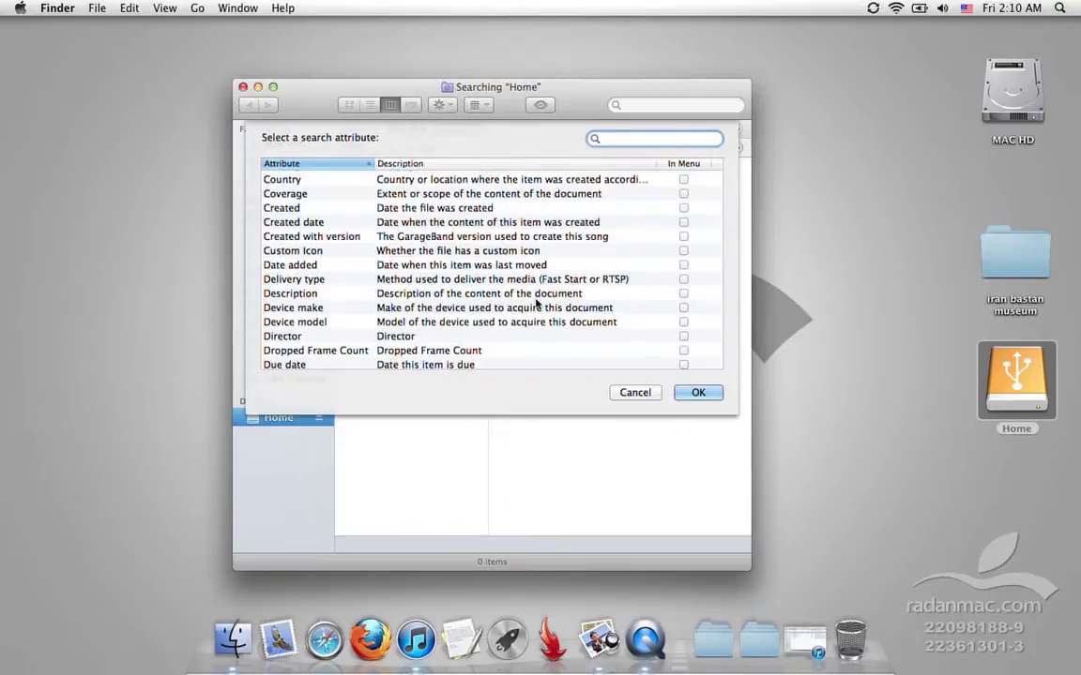
scroll(537, 304, down, 2)
scroll(448, 287, down, 2)
scroll(447, 287, down, 5)
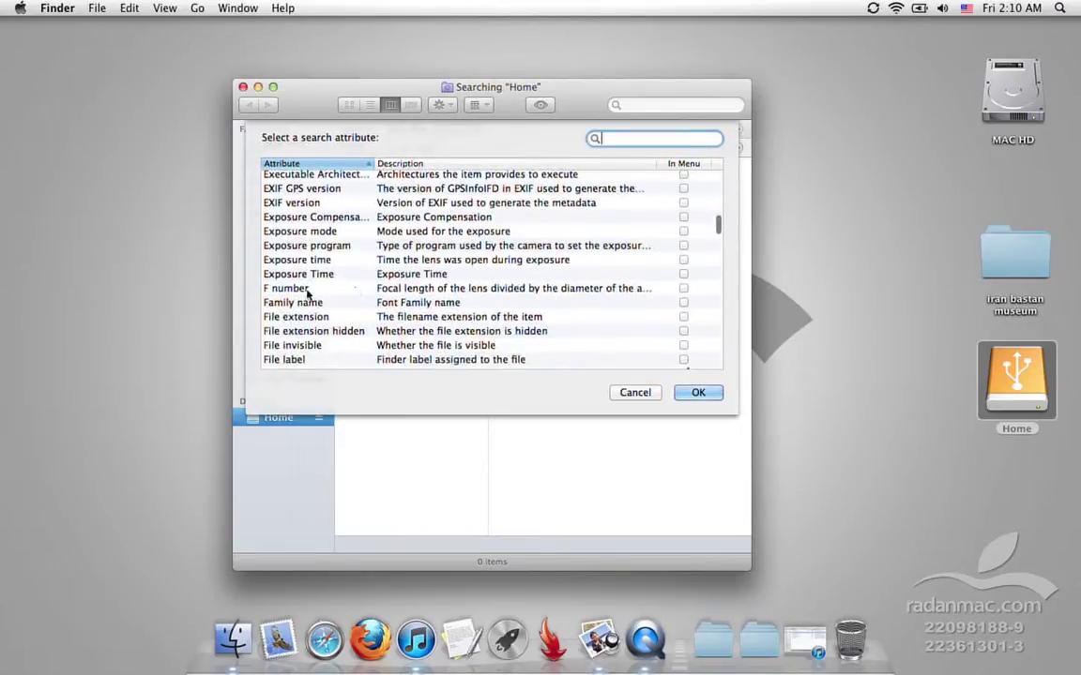
click(319, 289)
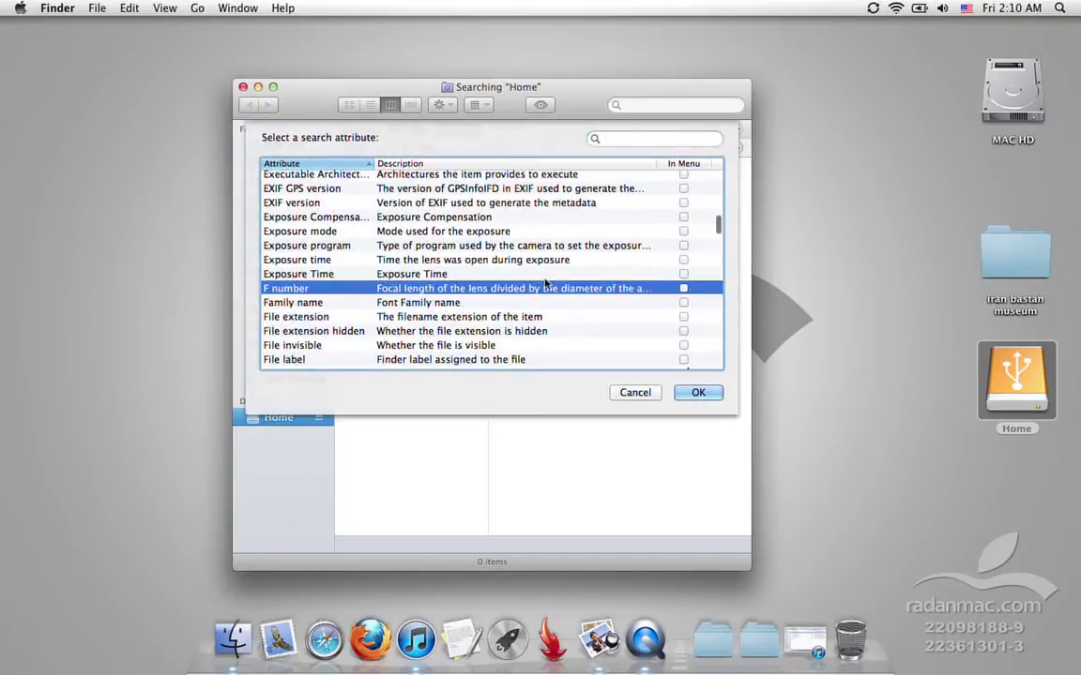
Locate the ISO speed attribute further down the list and select it.
scroll(532, 294, down, 12)
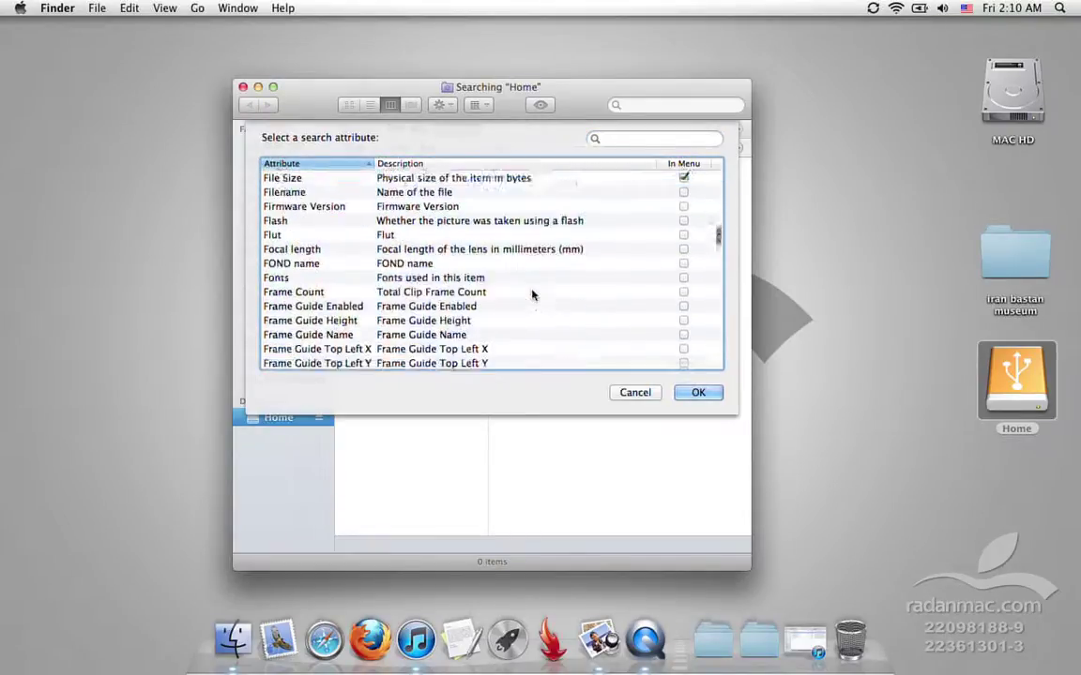
scroll(532, 294, down, 5)
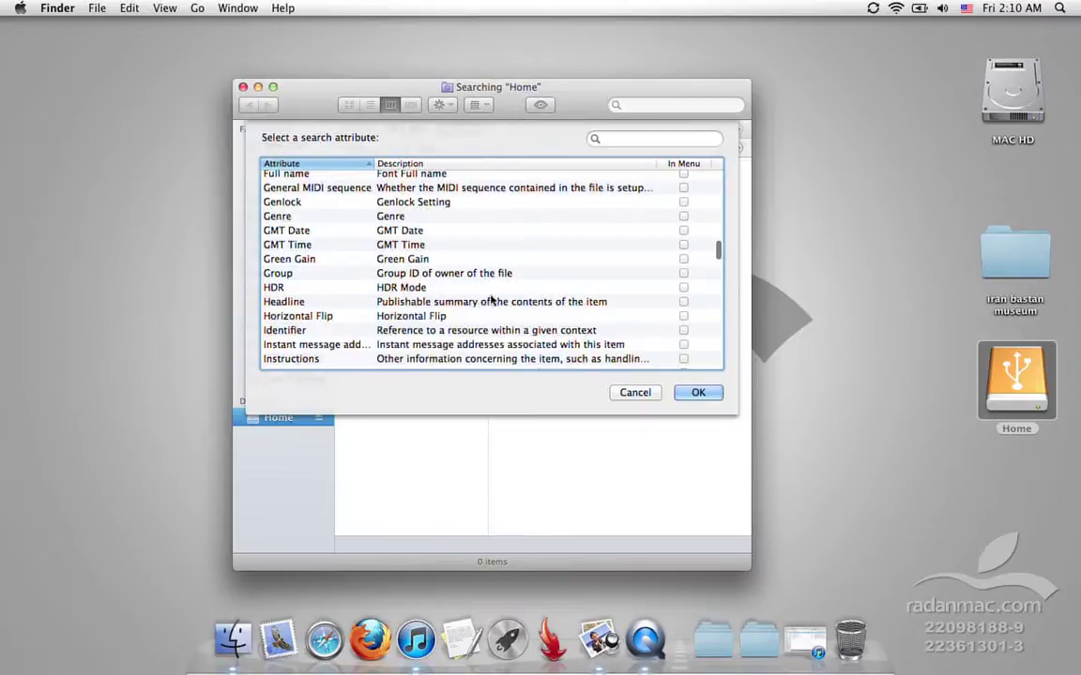
click(495, 313)
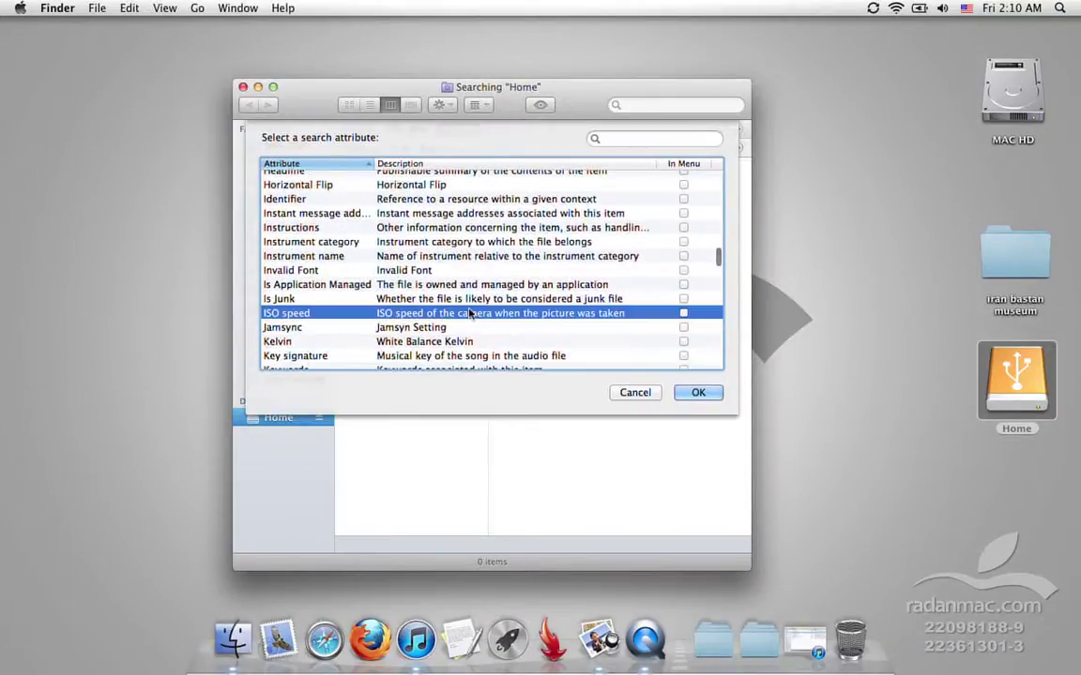
Filter the attribute list by "iso" and by "dura", and clear the filter.
click(624, 140)
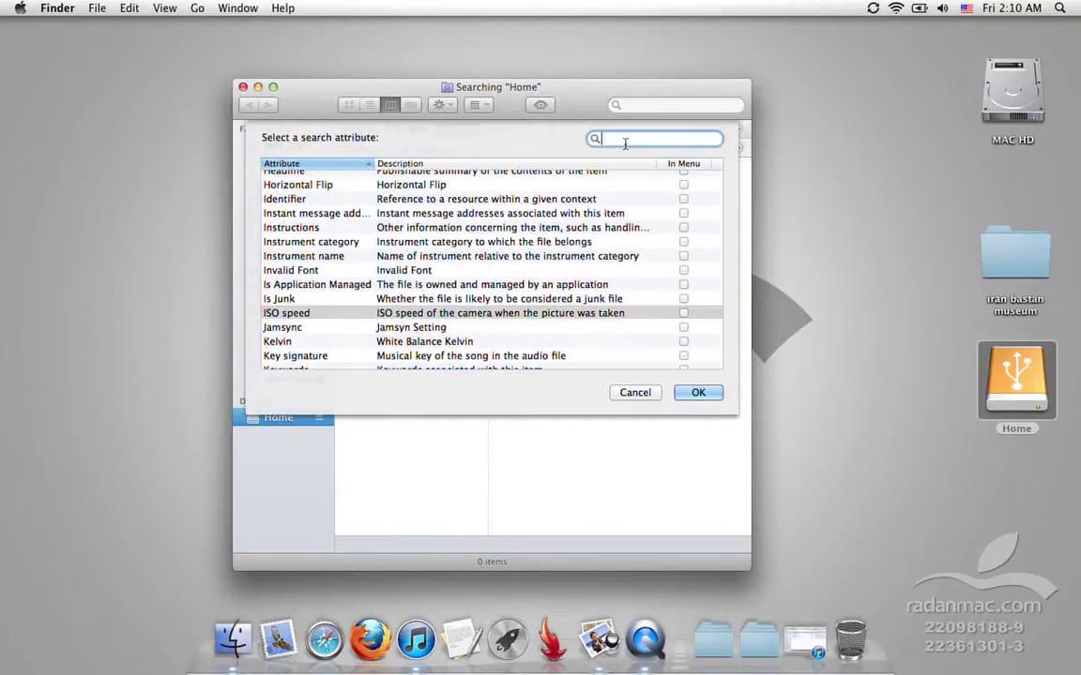
text(iso)
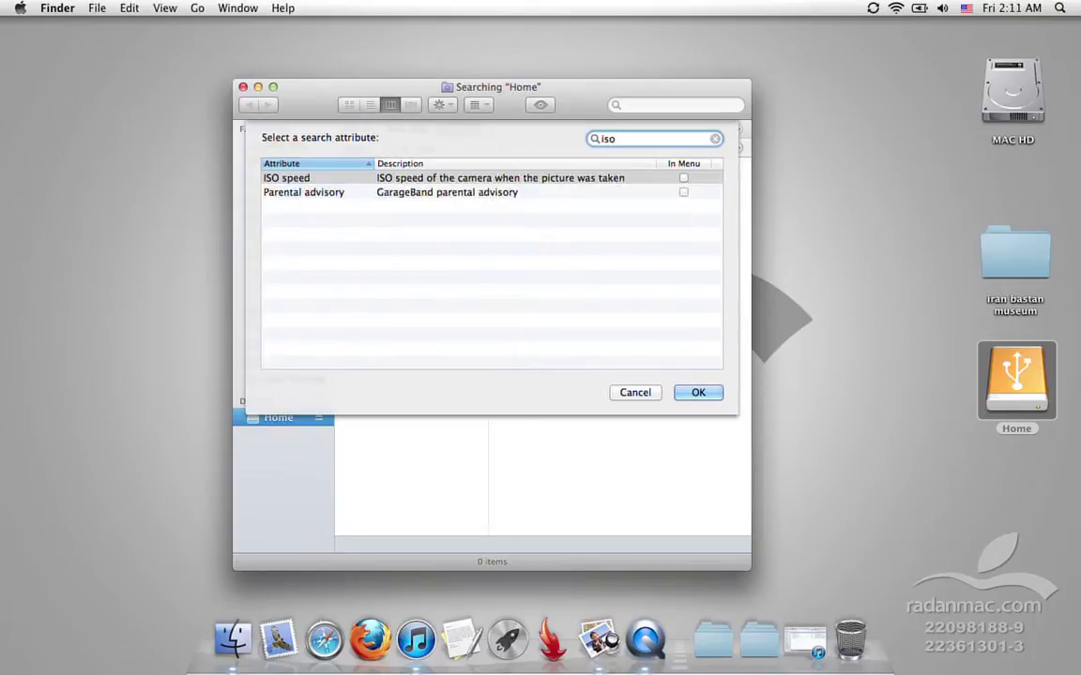
text(dura)
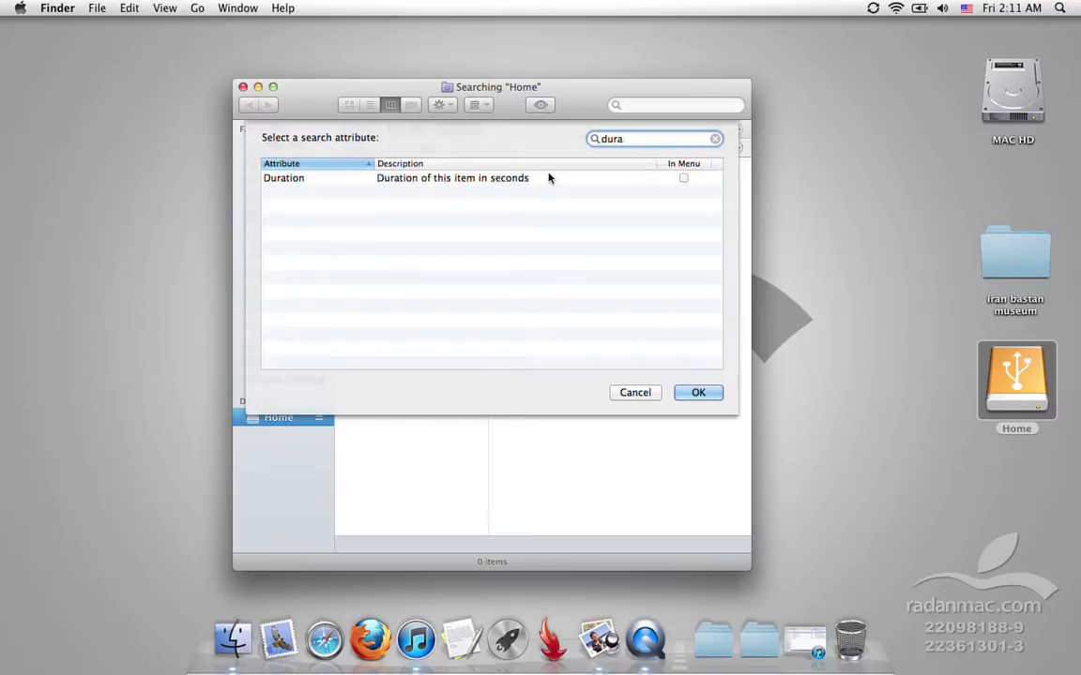
click(714, 139)
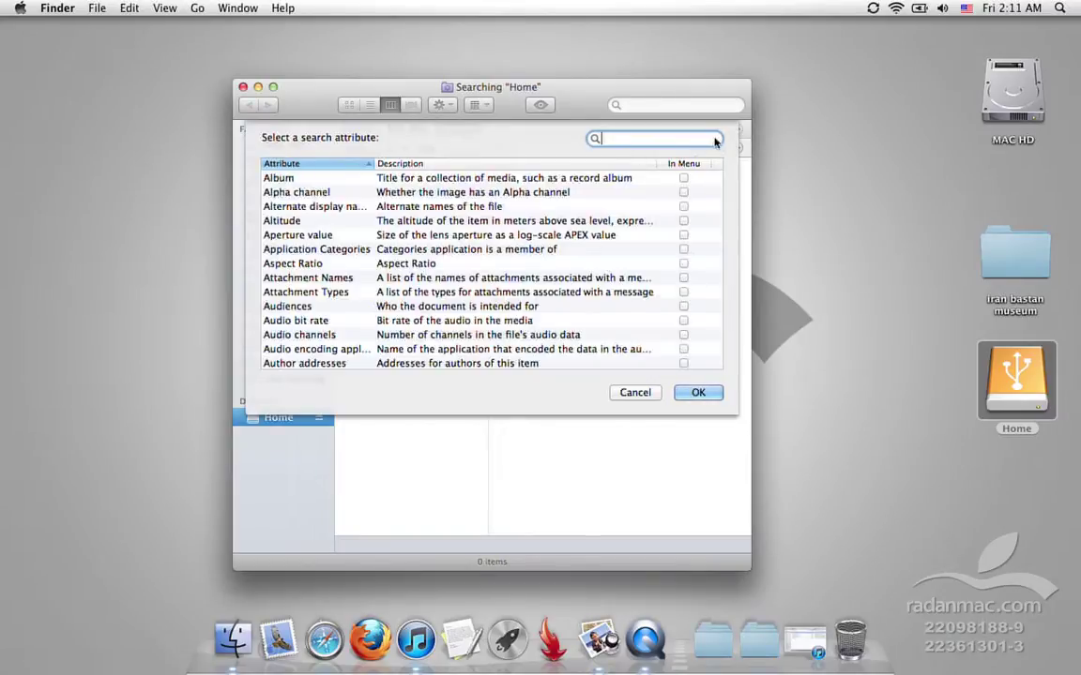
Switch to Preview and examine the Exif information of the photo DSCF3162.JPG, including its ISO and F number.
click(600, 637)
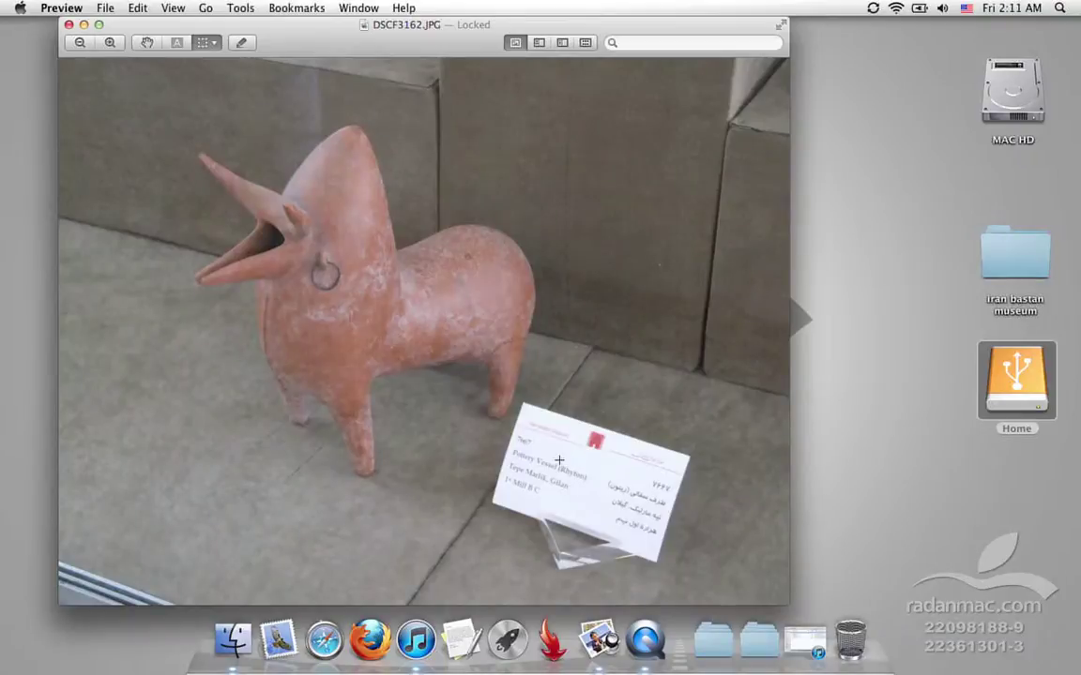
key(super+i)
scroll(969, 281, down, 8)
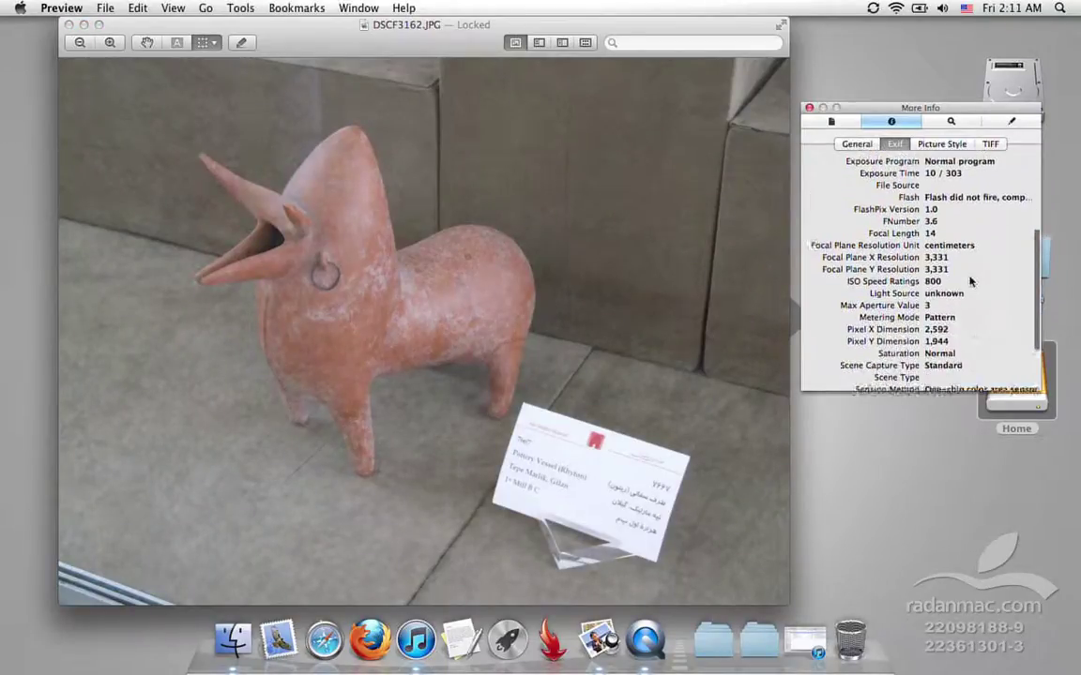
scroll(970, 281, up, 2)
scroll(902, 283, down, 2)
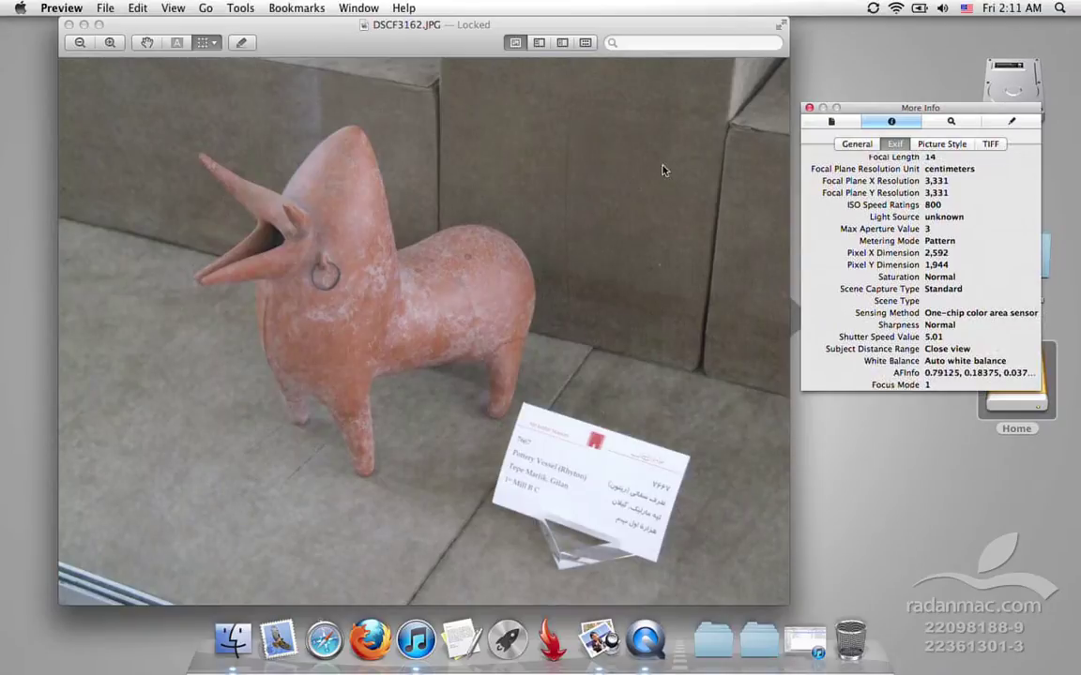
Examine the photo's full Exif list, from the aperture value and exposure entries to the ISO speed and focus mode.
scroll(916, 263, up, 5)
scroll(917, 263, up, 2)
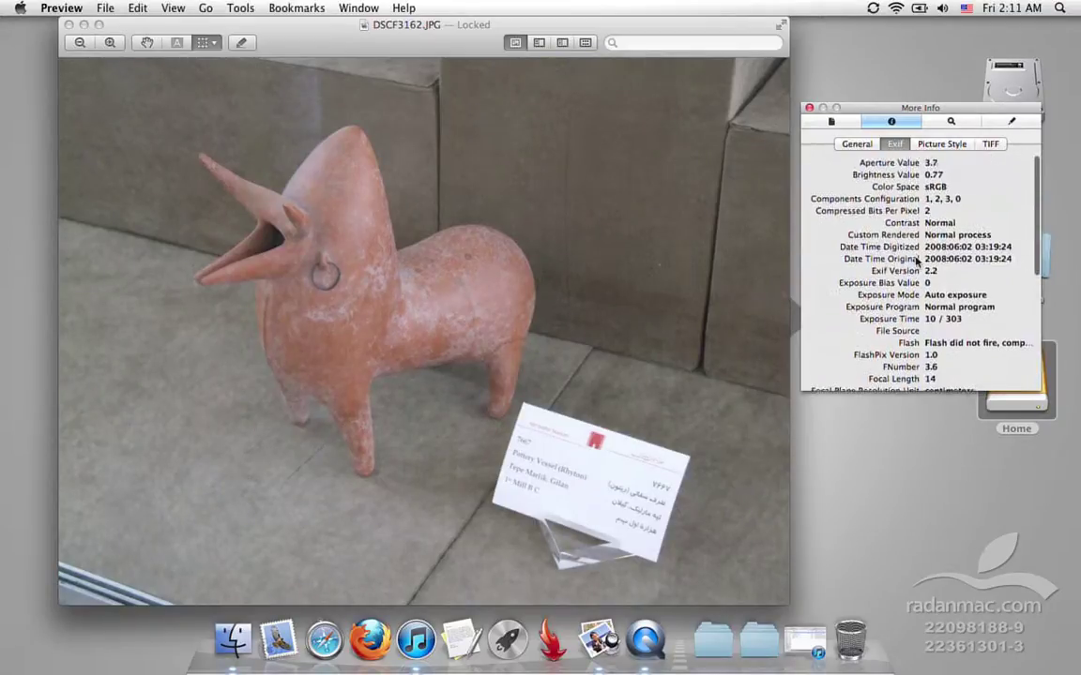
click(941, 146)
click(896, 145)
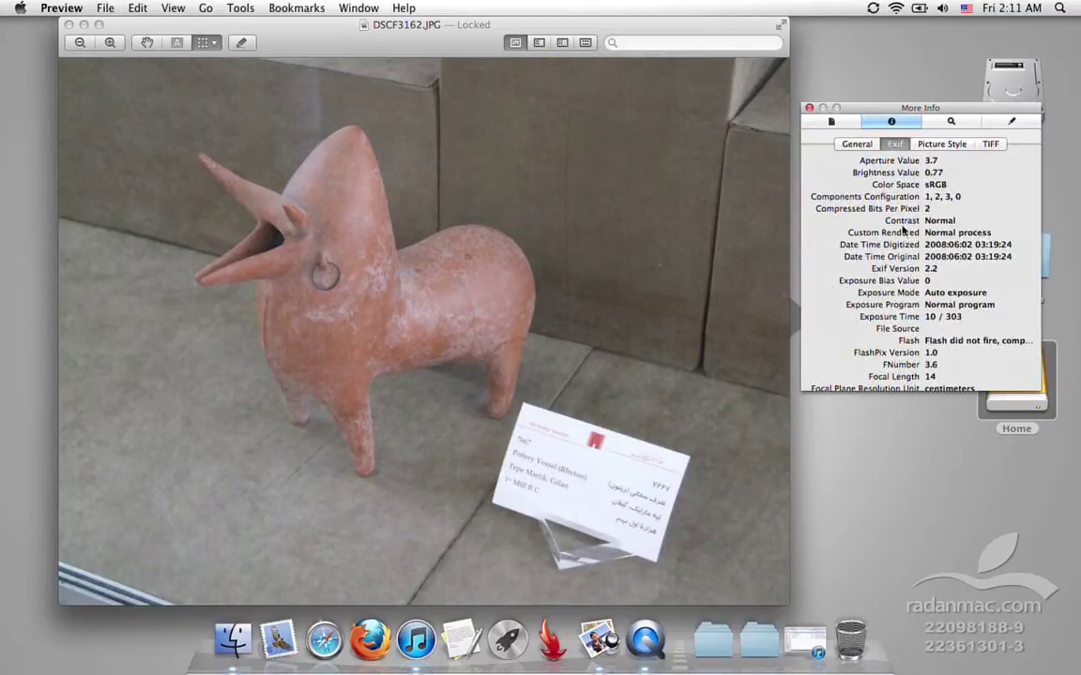
scroll(915, 230, down, 8)
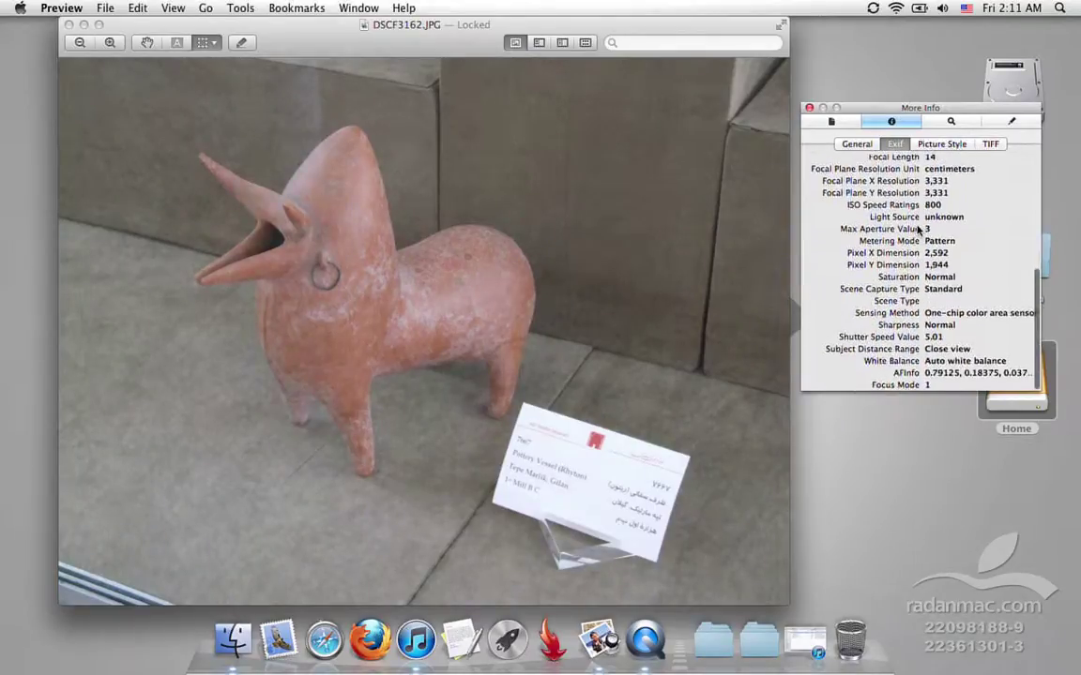
Switch to QuickTime Player and check the format and data details of kimia_WEB.mov in the movie inspector.
click(645, 638)
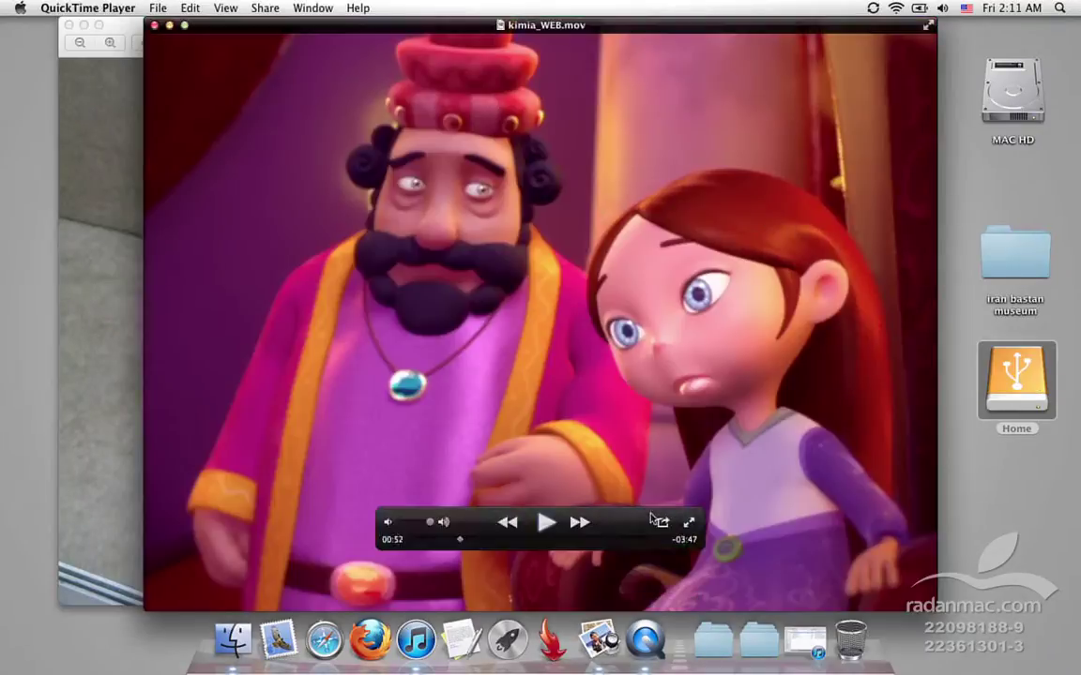
key(super+i)
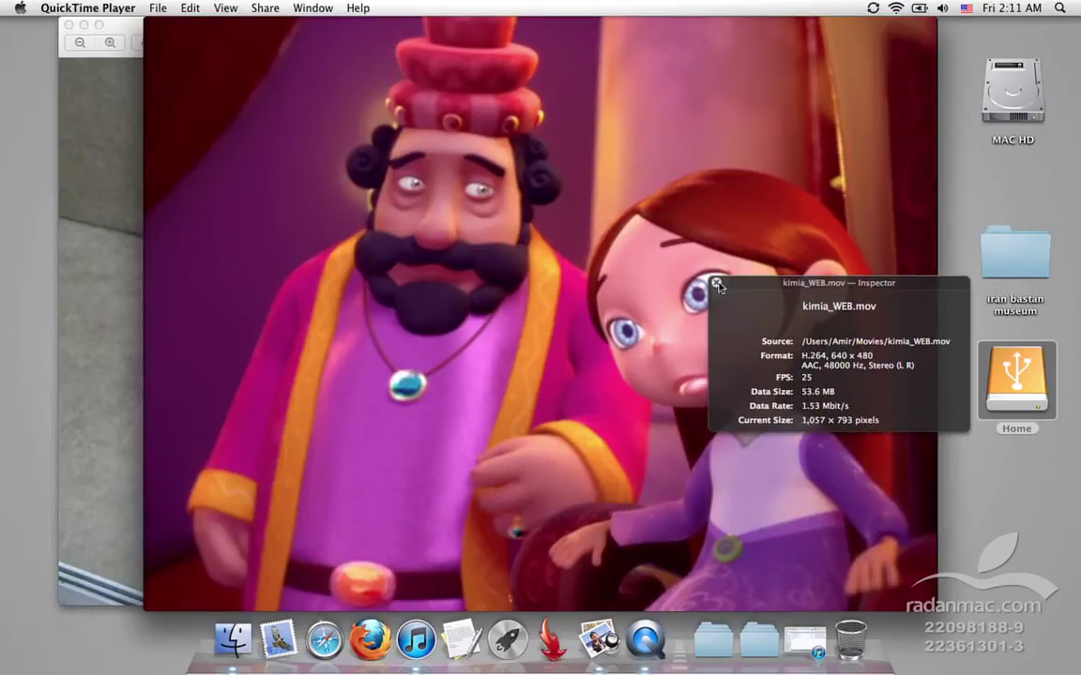
key(super+i)
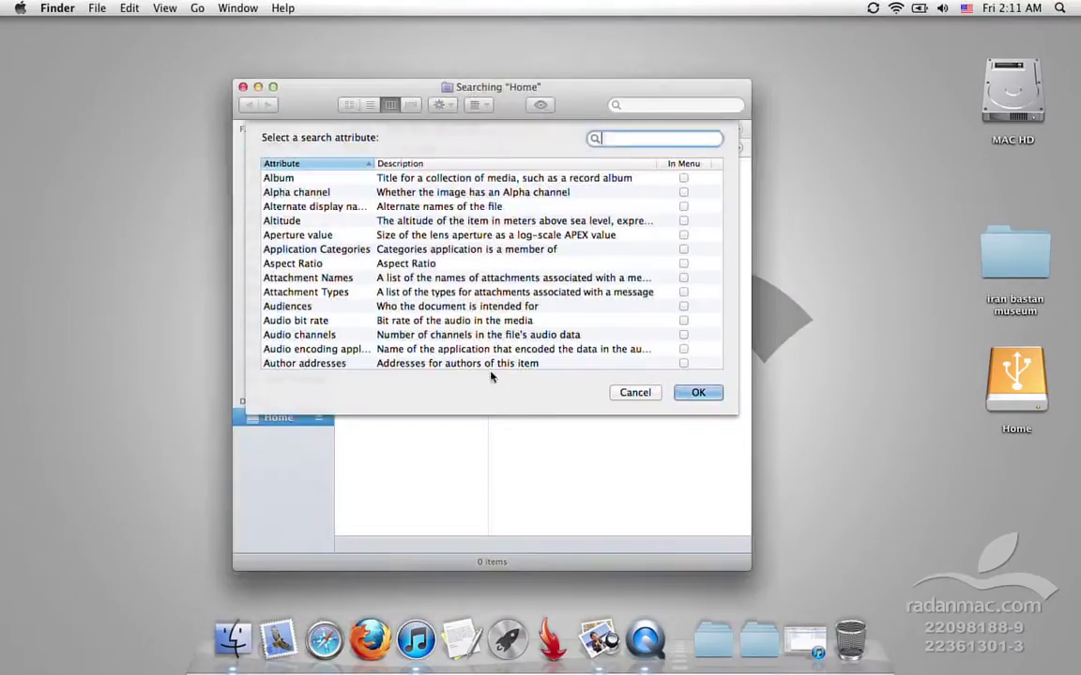
In Finder's search attribute list, find the Duration attribute and enable it for the criteria menu.
scroll(480, 351, down, 10)
scroll(480, 351, down, 10)
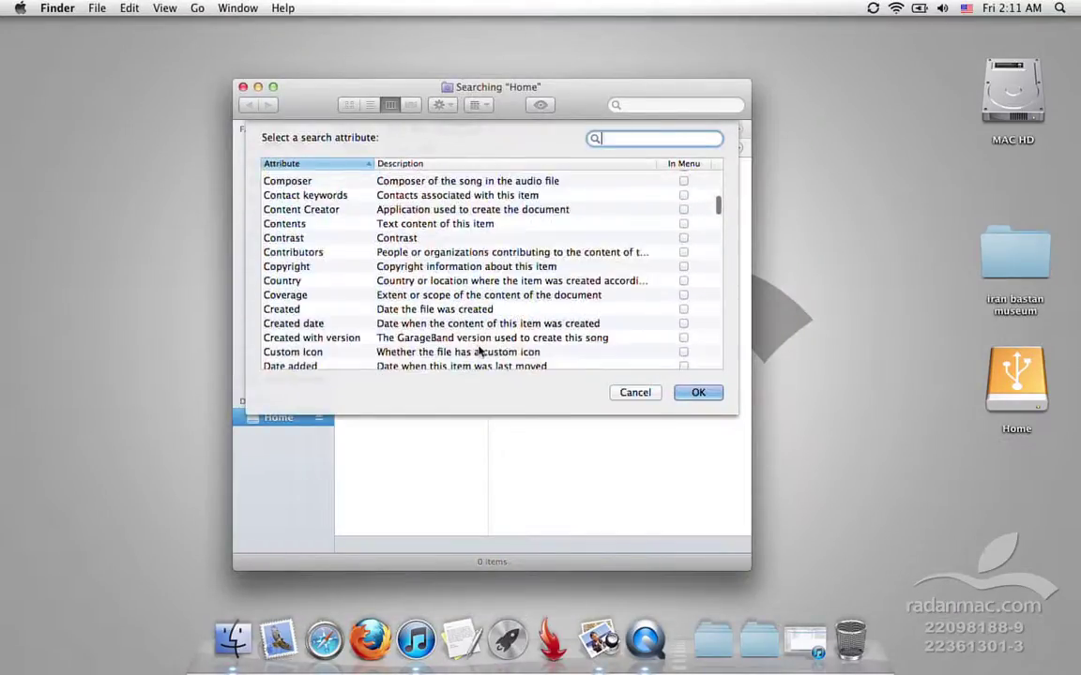
click(322, 325)
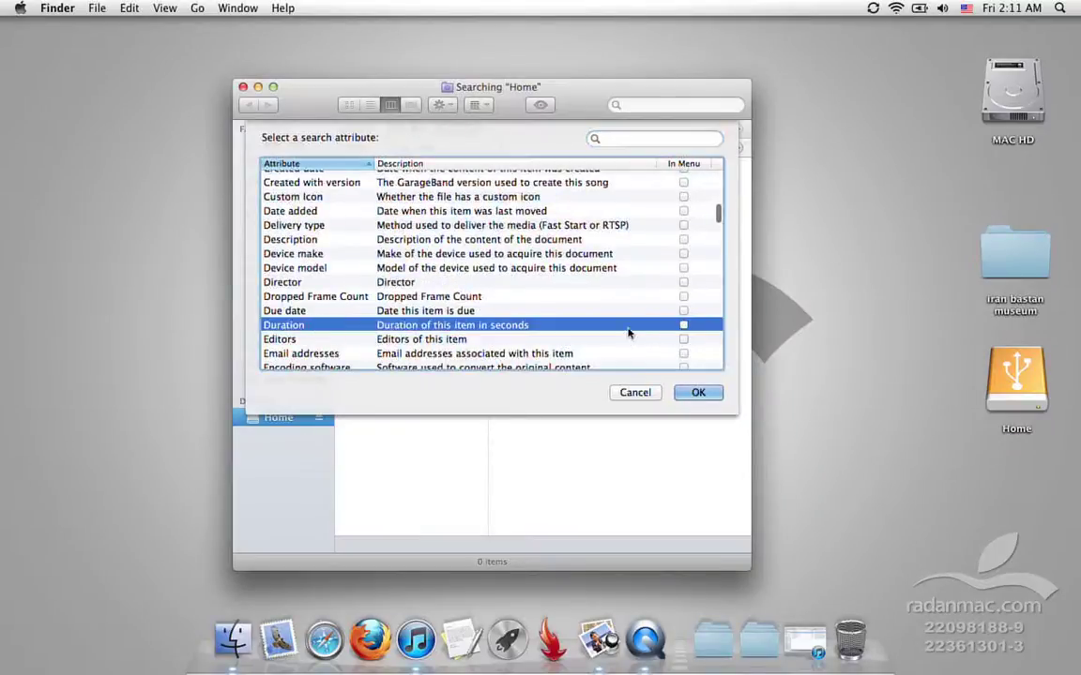
click(682, 324)
Enable the F number attribute for the search criteria menu.
scroll(572, 345, down, 5)
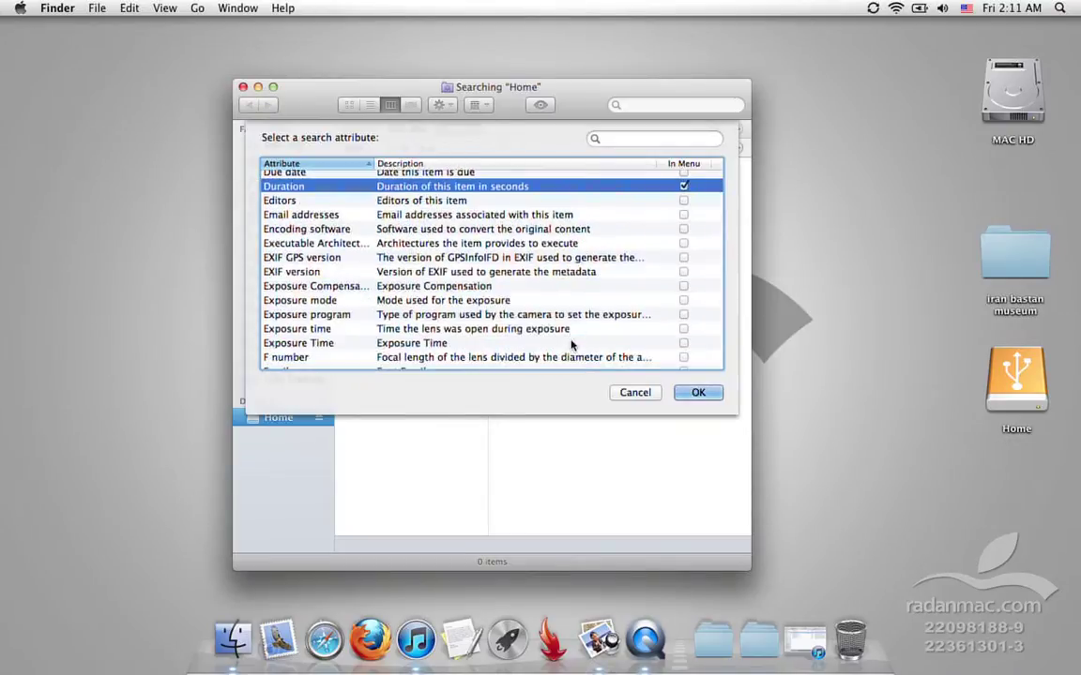
click(430, 358)
scroll(430, 360, down, 1)
click(683, 330)
Find the Flash attribute further down the list and enable it for the search criteria menu.
scroll(563, 314, down, 2)
scroll(559, 309, down, 3)
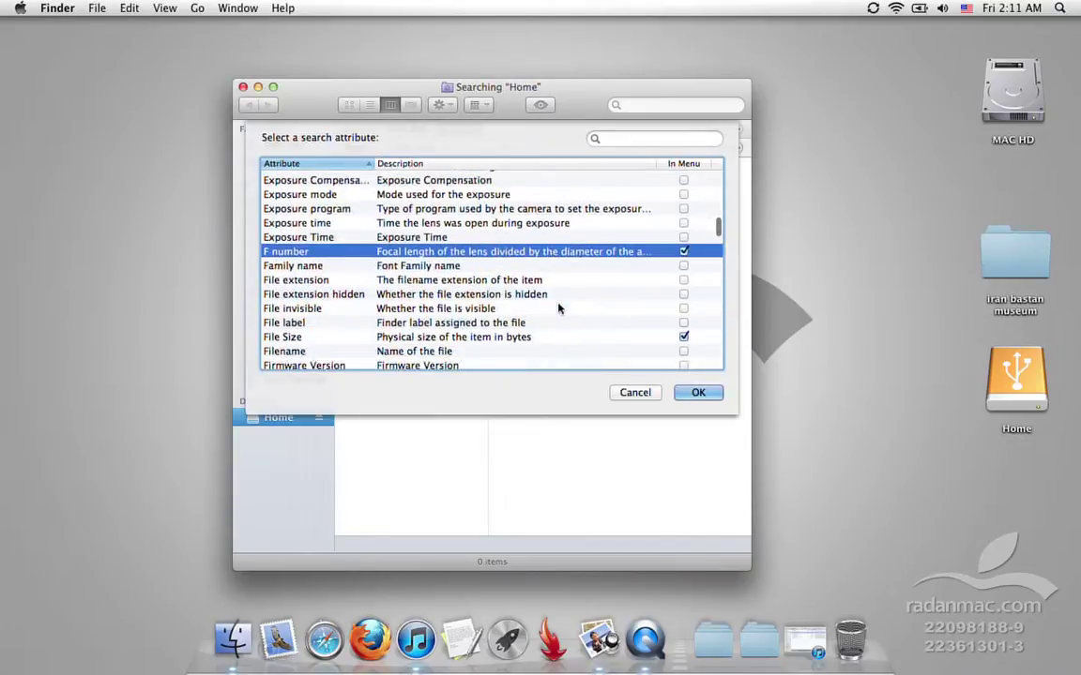
scroll(558, 309, down, 1)
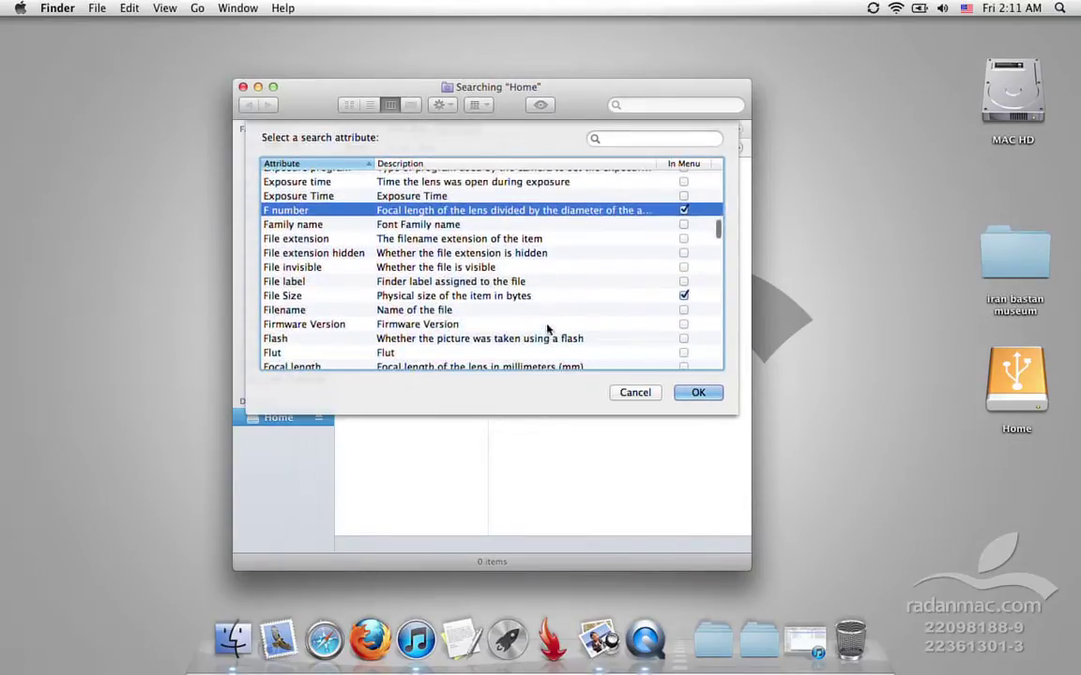
click(549, 339)
click(683, 339)
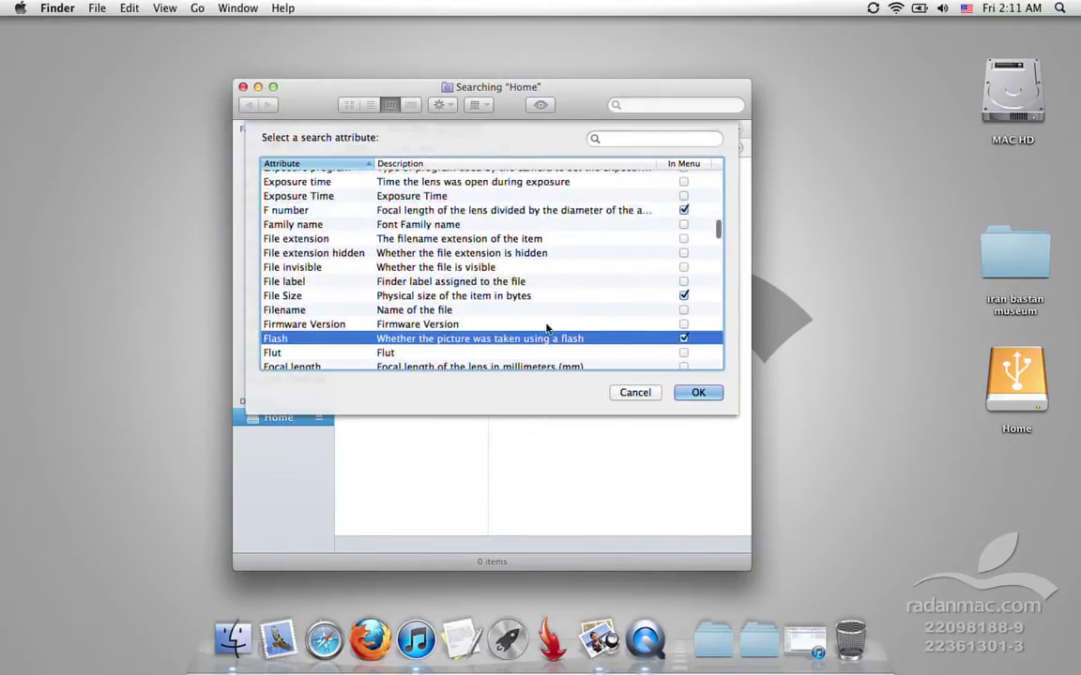
Enable the ISO speed attribute for the search criteria menu and accept the attribute selection.
scroll(549, 329, down, 6)
scroll(547, 328, down, 8)
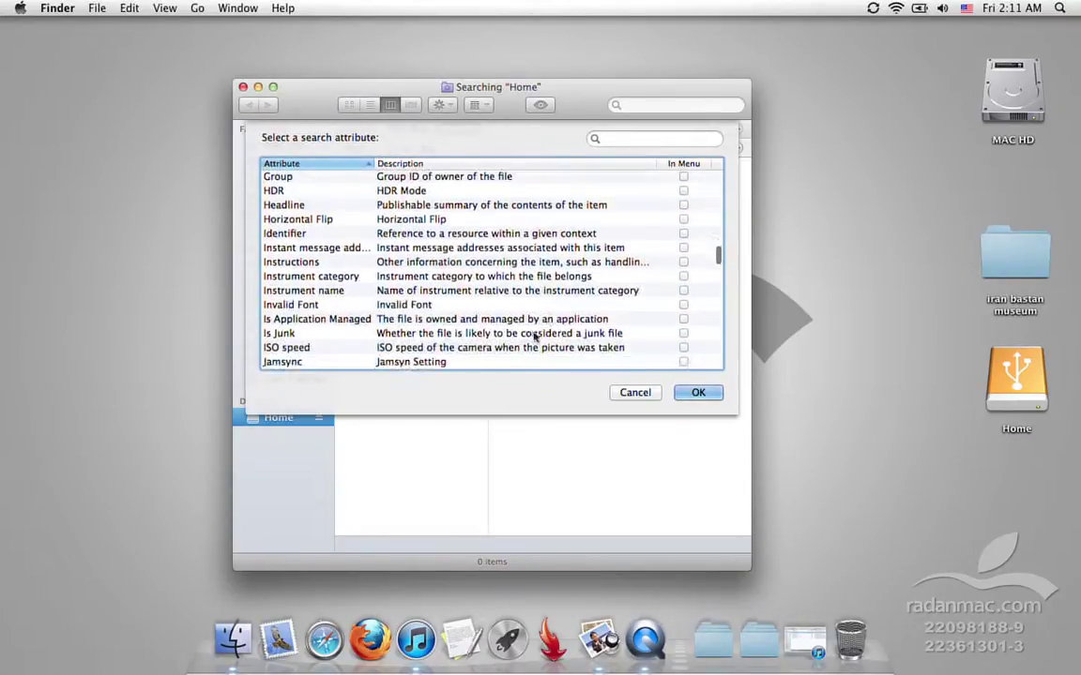
click(478, 348)
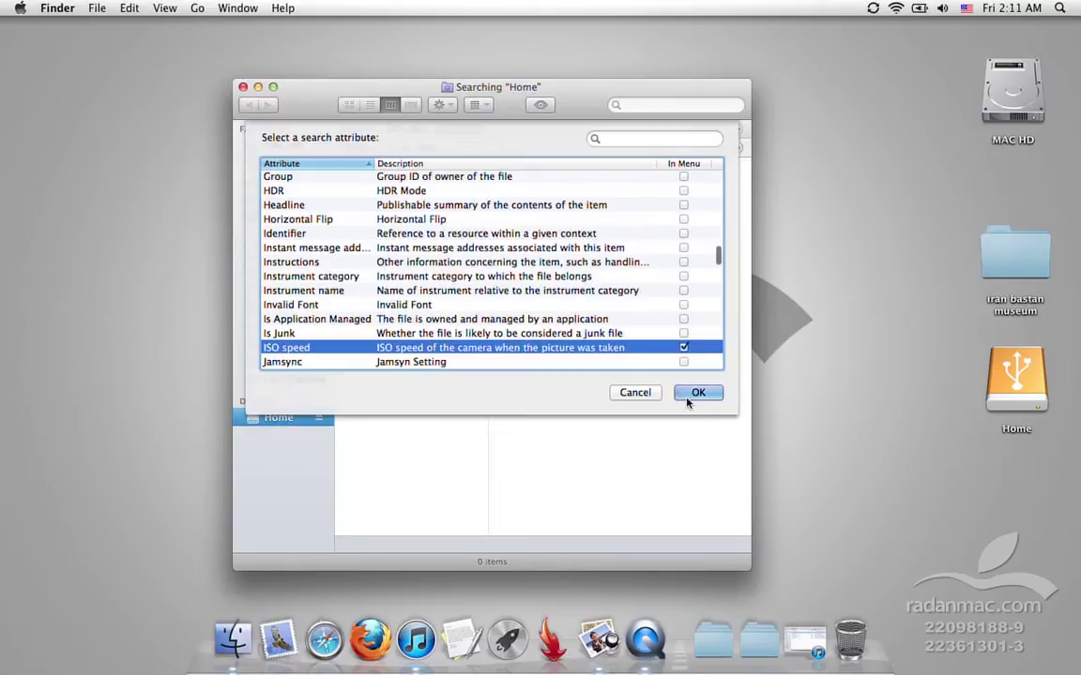
click(698, 392)
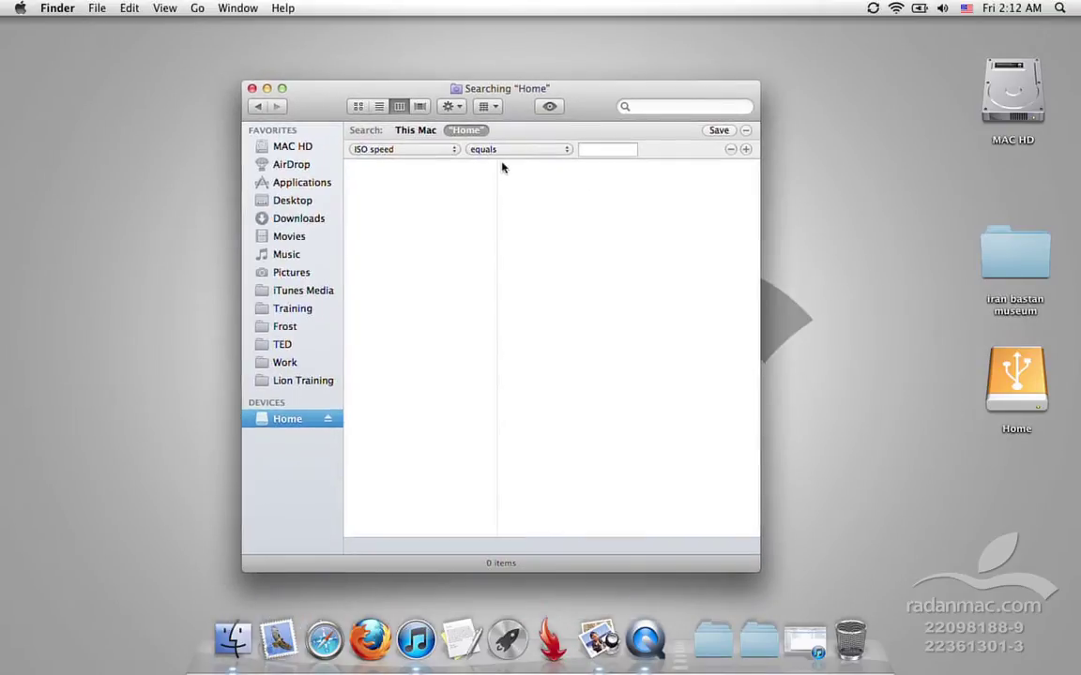
Set the first search criterion to Kind is Image.
click(418, 148)
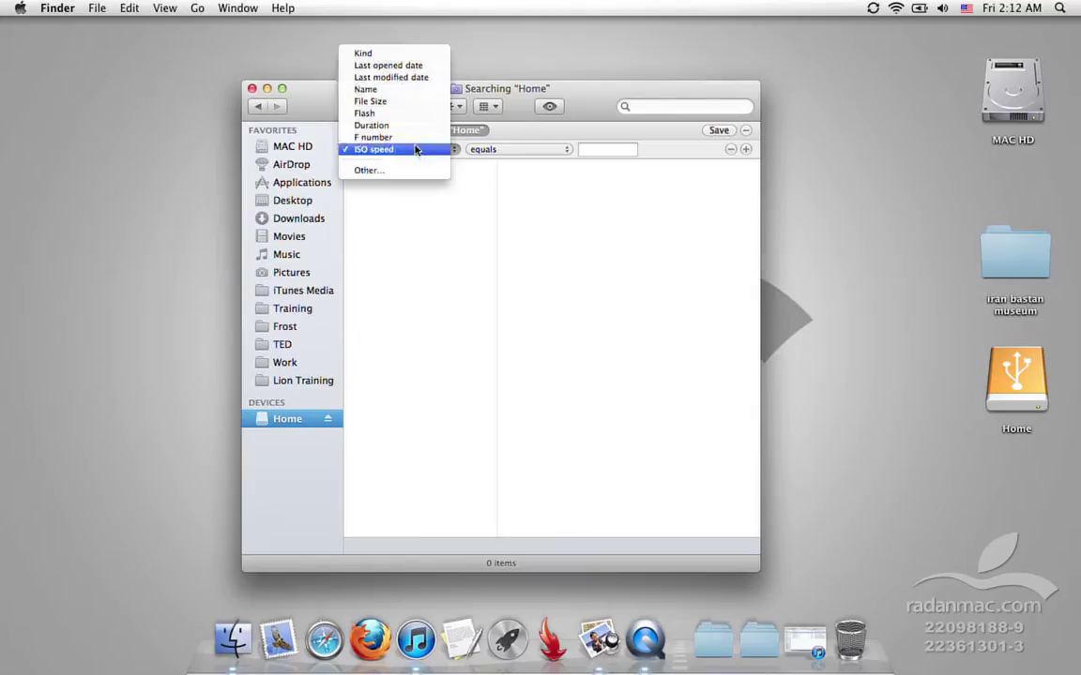
click(410, 47)
click(470, 148)
click(457, 211)
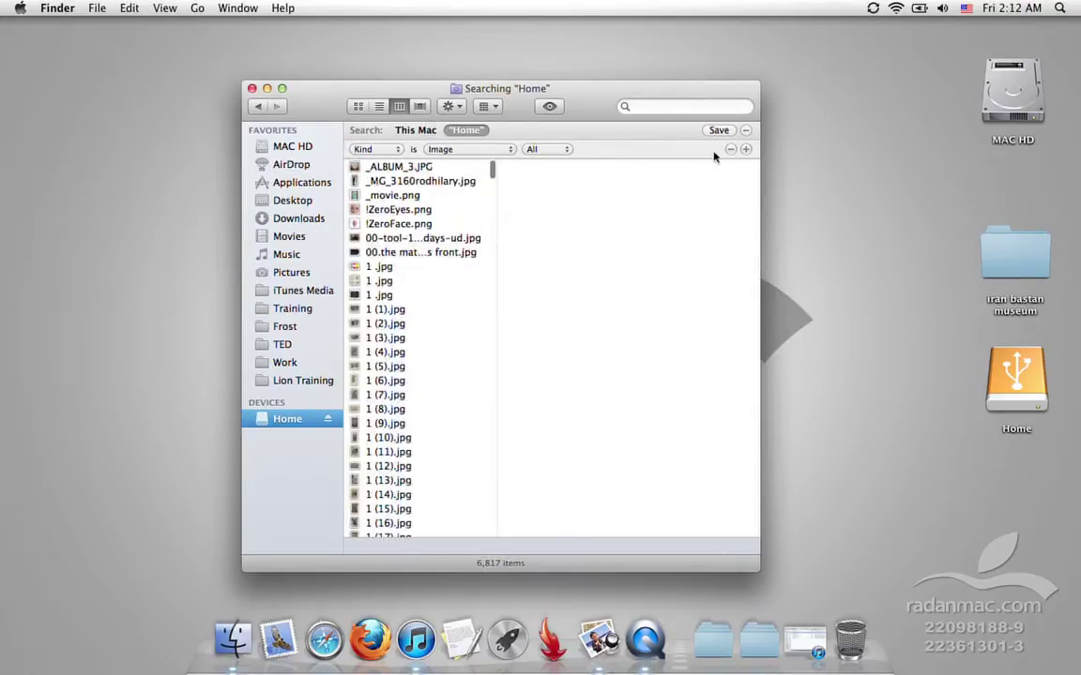
Add a second criterion that limits results to a File Size greater than 5 MB.
click(745, 149)
click(412, 167)
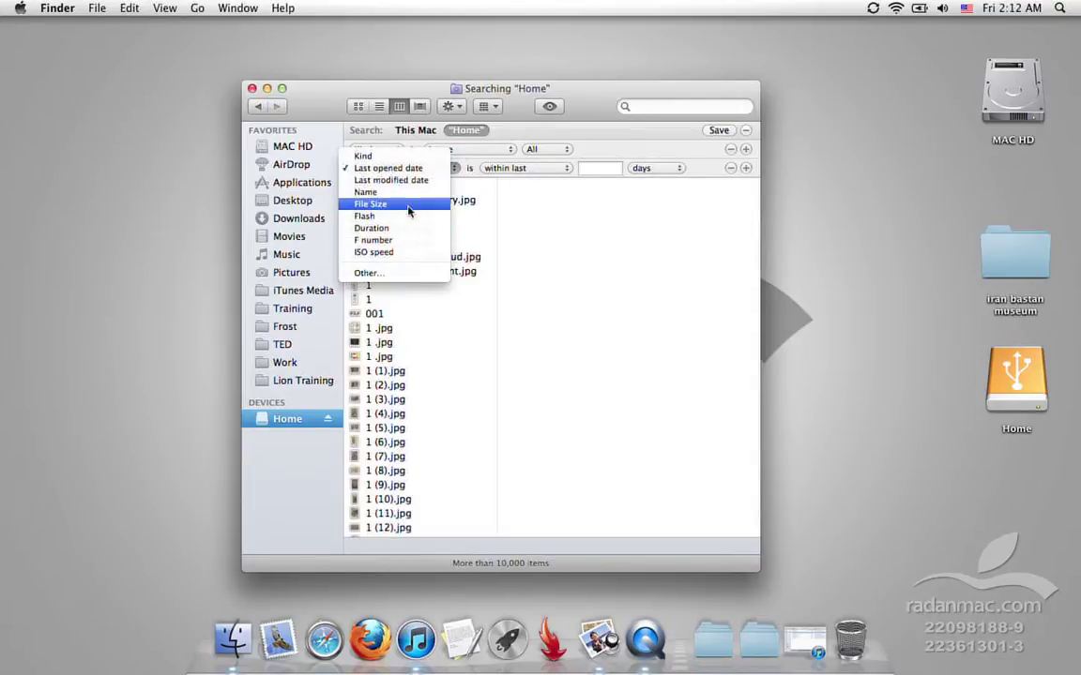
click(385, 204)
click(500, 167)
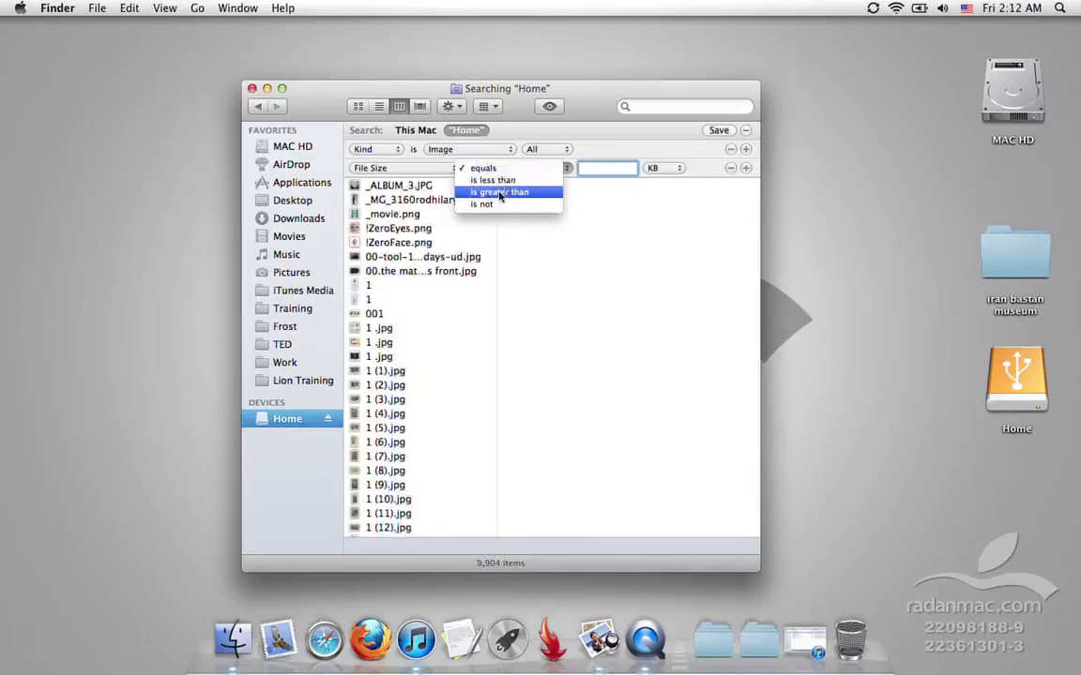
click(506, 193)
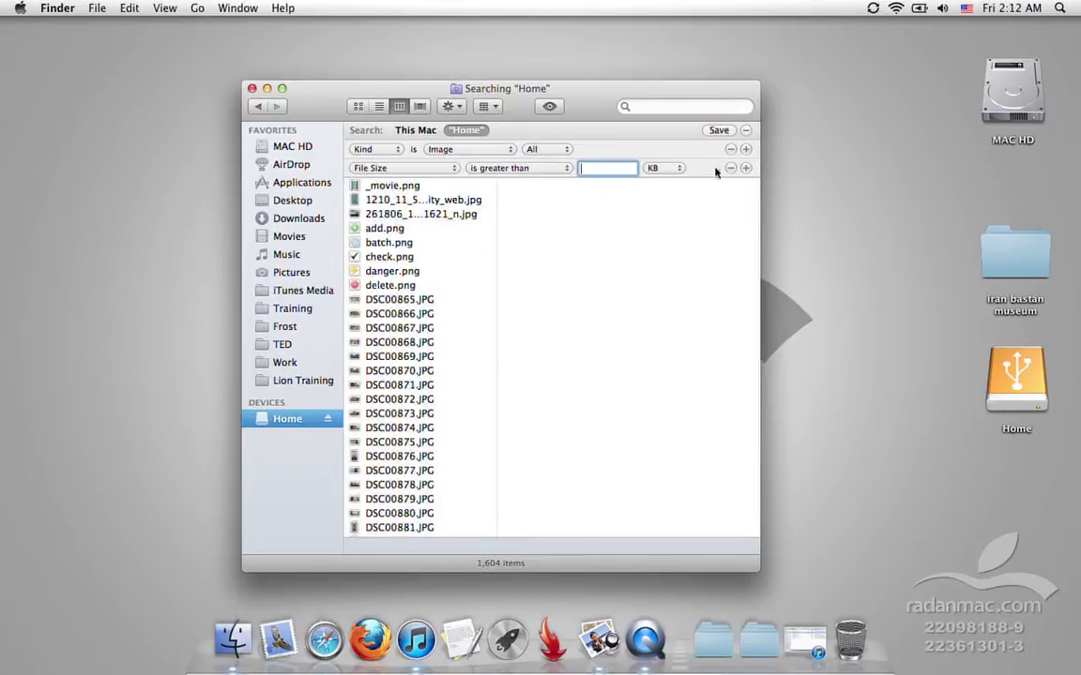
click(663, 168)
click(654, 179)
text(5)
Add a third criterion that limits results to a File Size less than 10 MB.
click(744, 169)
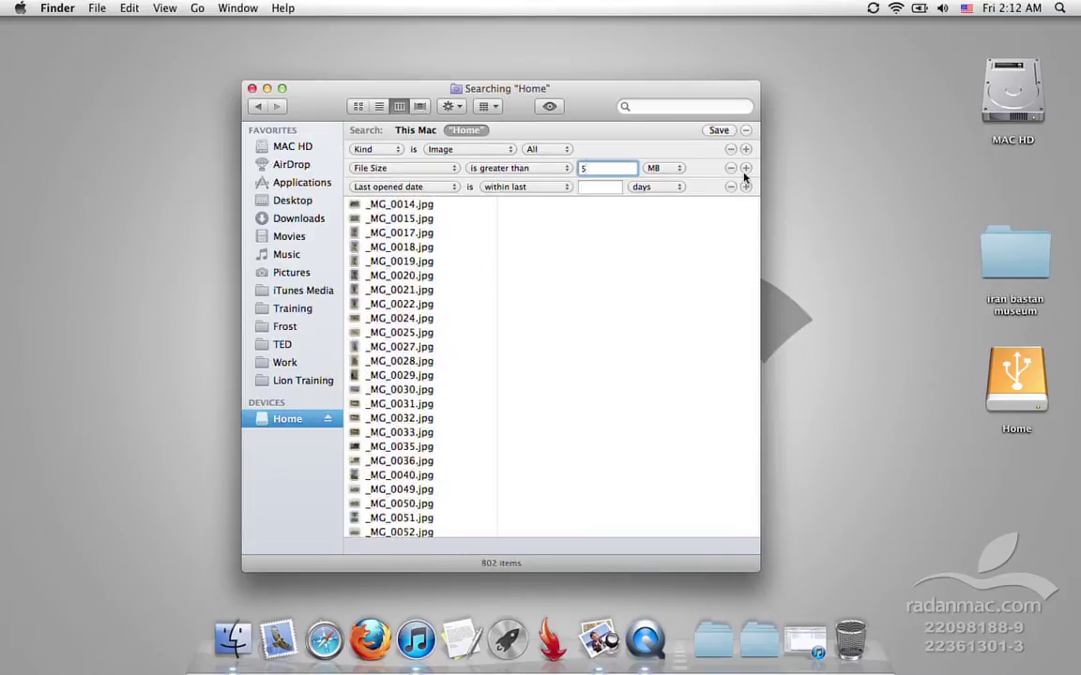
click(516, 186)
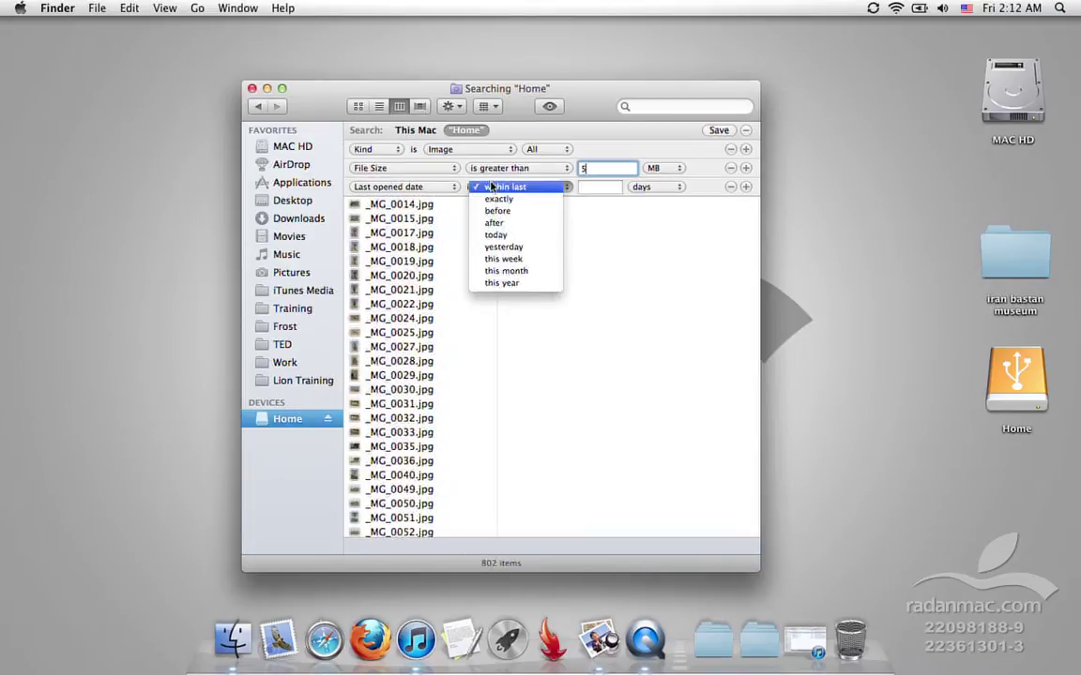
click(428, 188)
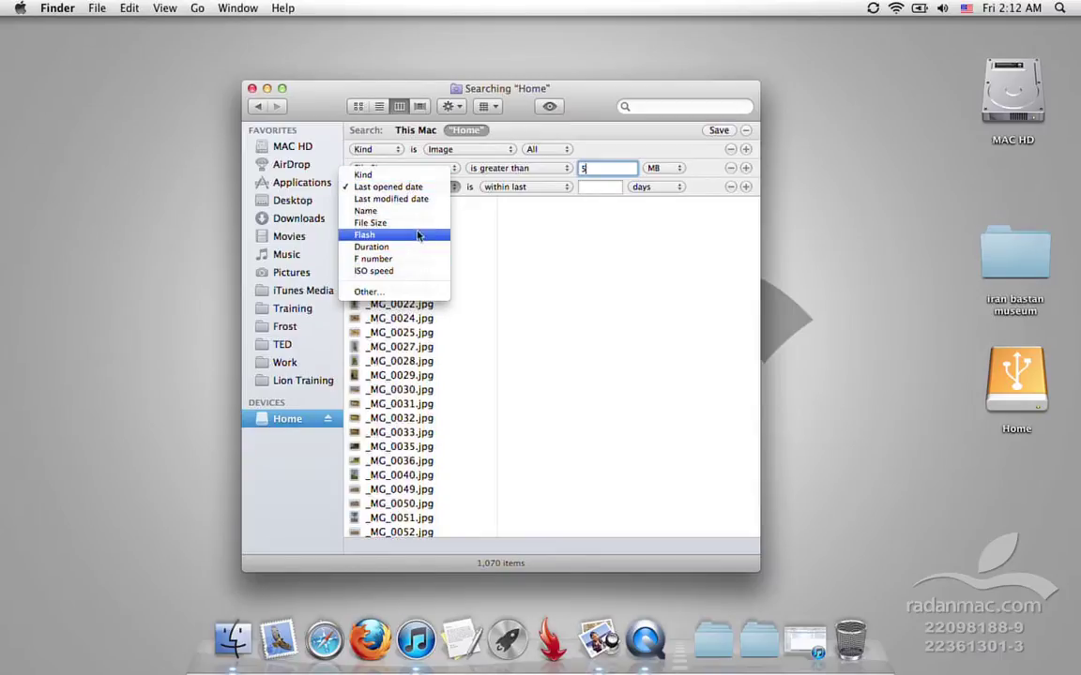
click(419, 223)
click(497, 187)
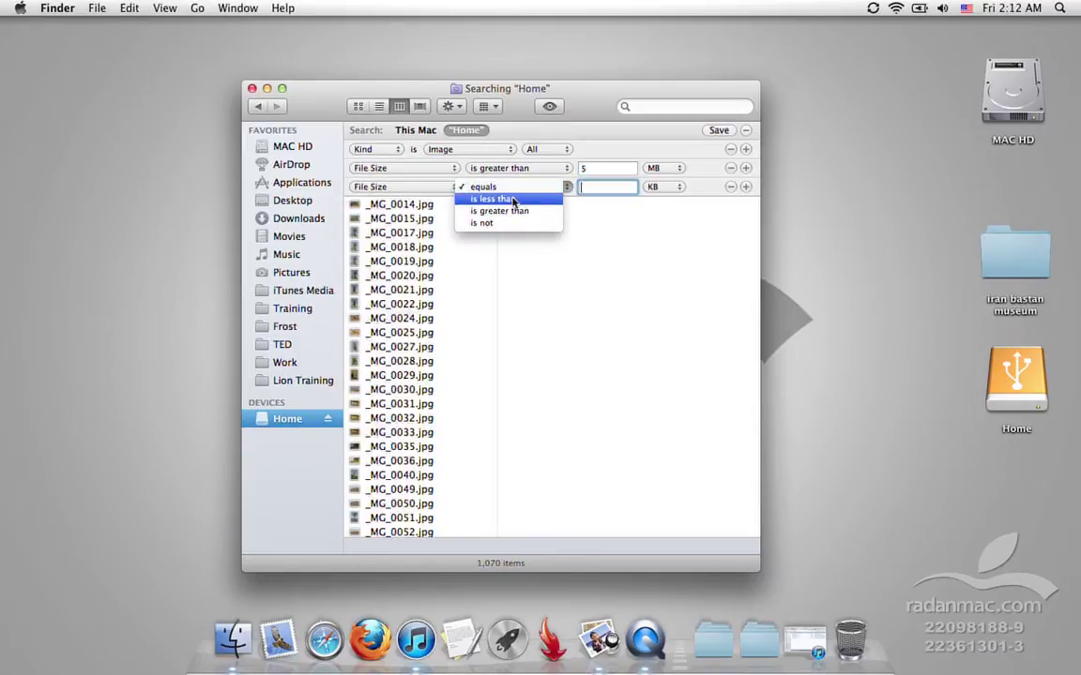
click(516, 198)
click(655, 187)
click(626, 192)
text(10)
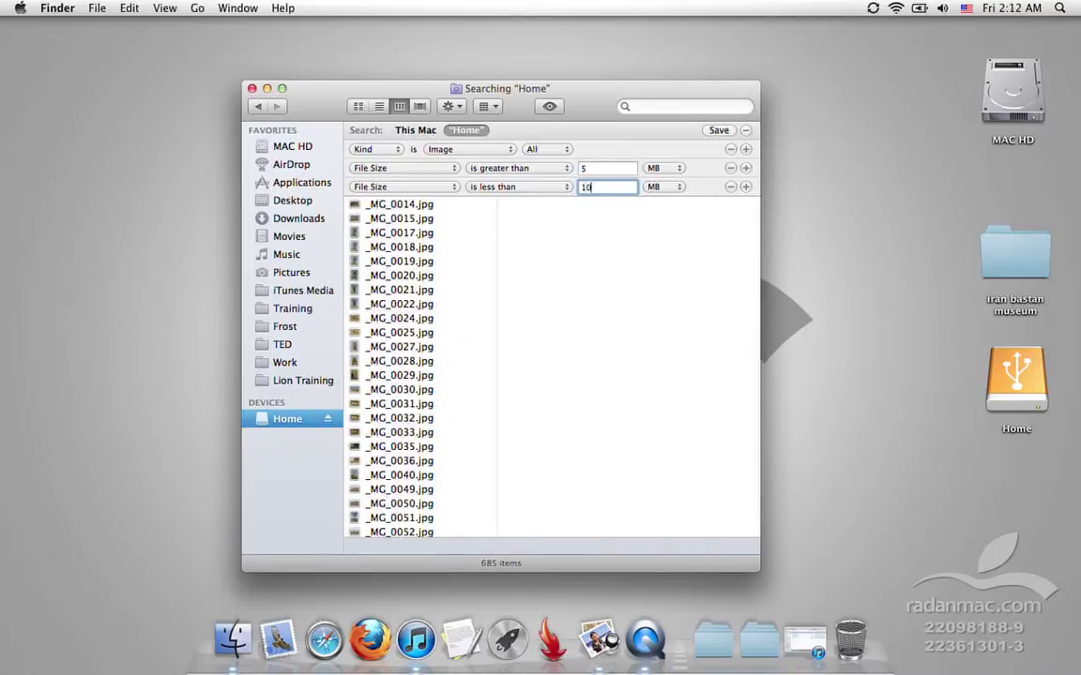
Add a Flash criterion set to No and look through the matching images.
click(745, 187)
click(444, 207)
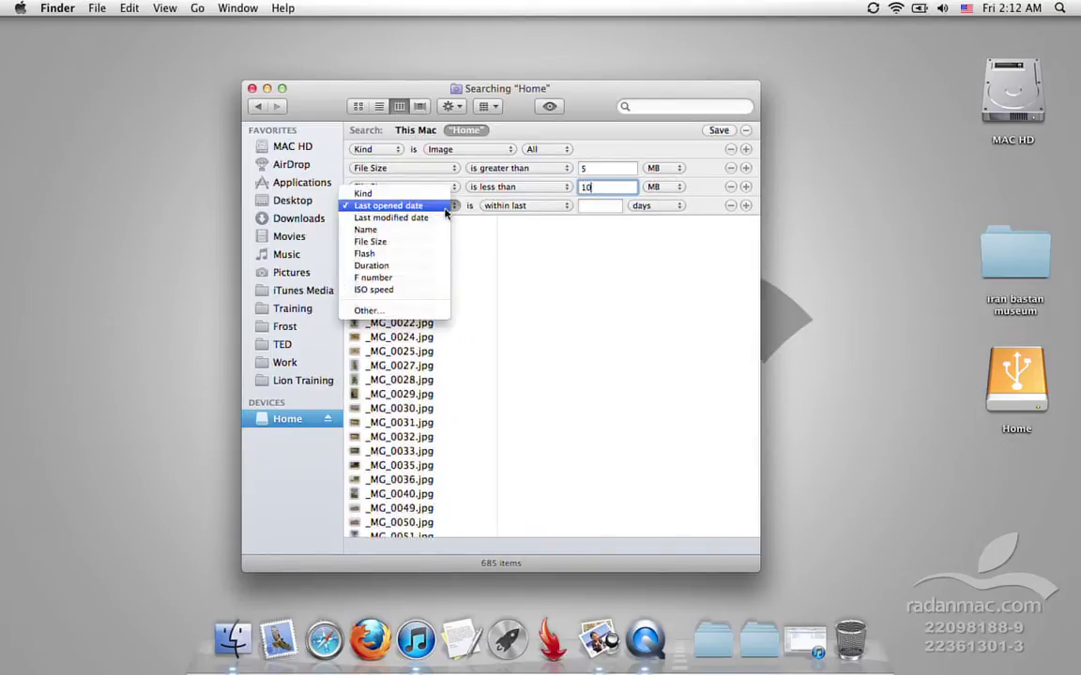
click(432, 254)
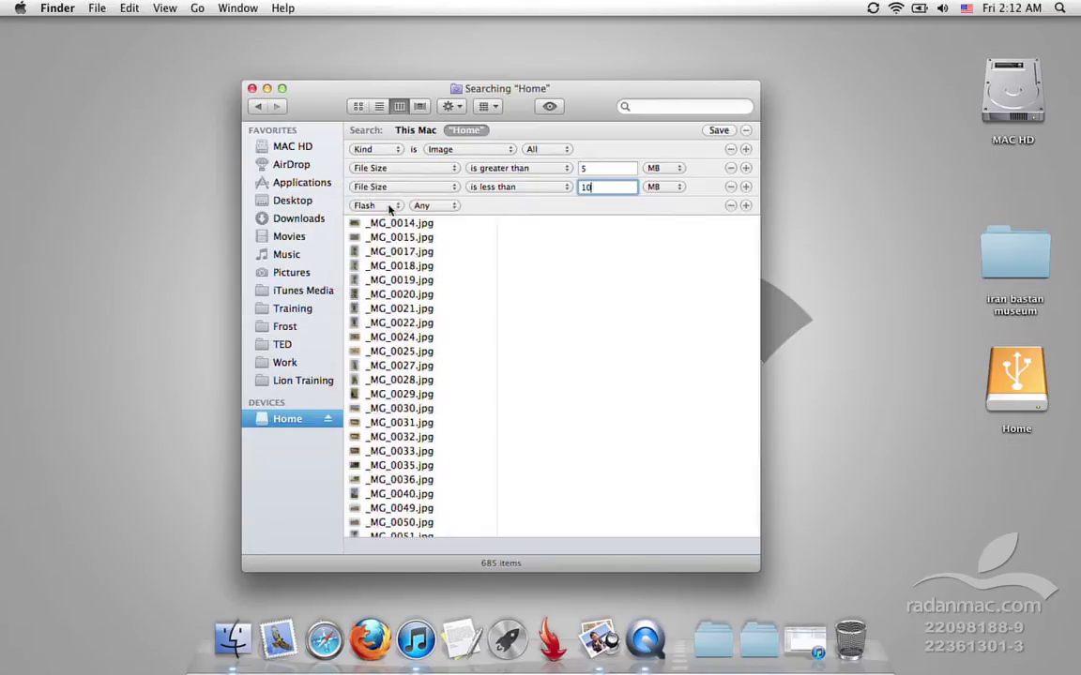
click(436, 205)
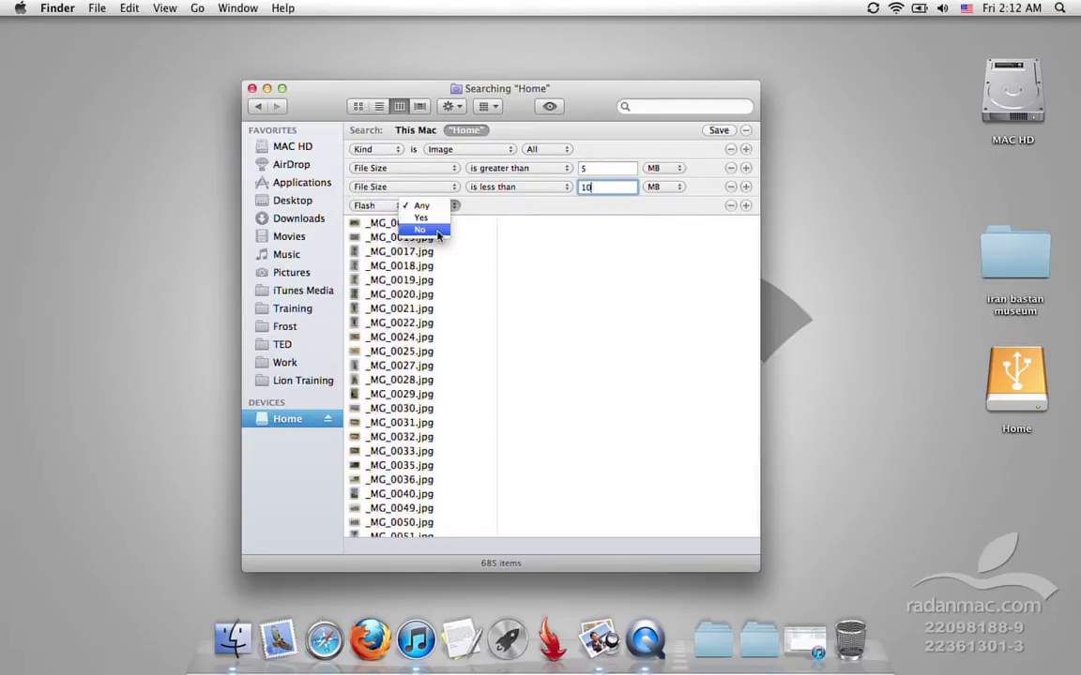
click(437, 231)
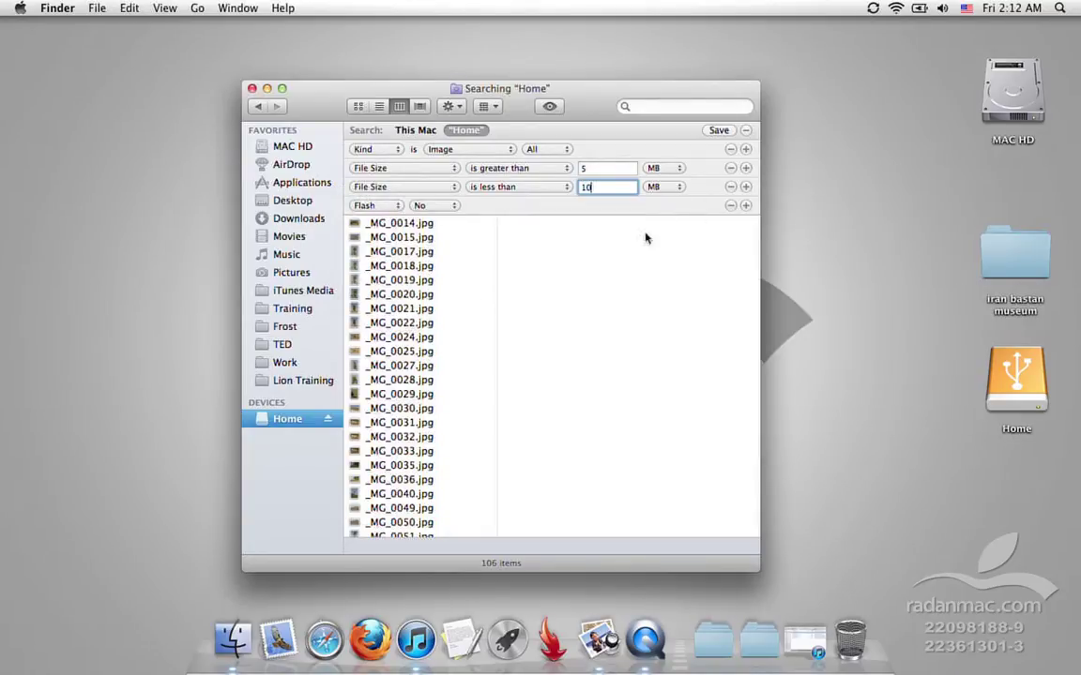
scroll(451, 347, down, 3)
scroll(451, 352, up, 3)
Add a criterion that requires an ISO speed greater than 200.
click(746, 206)
click(450, 224)
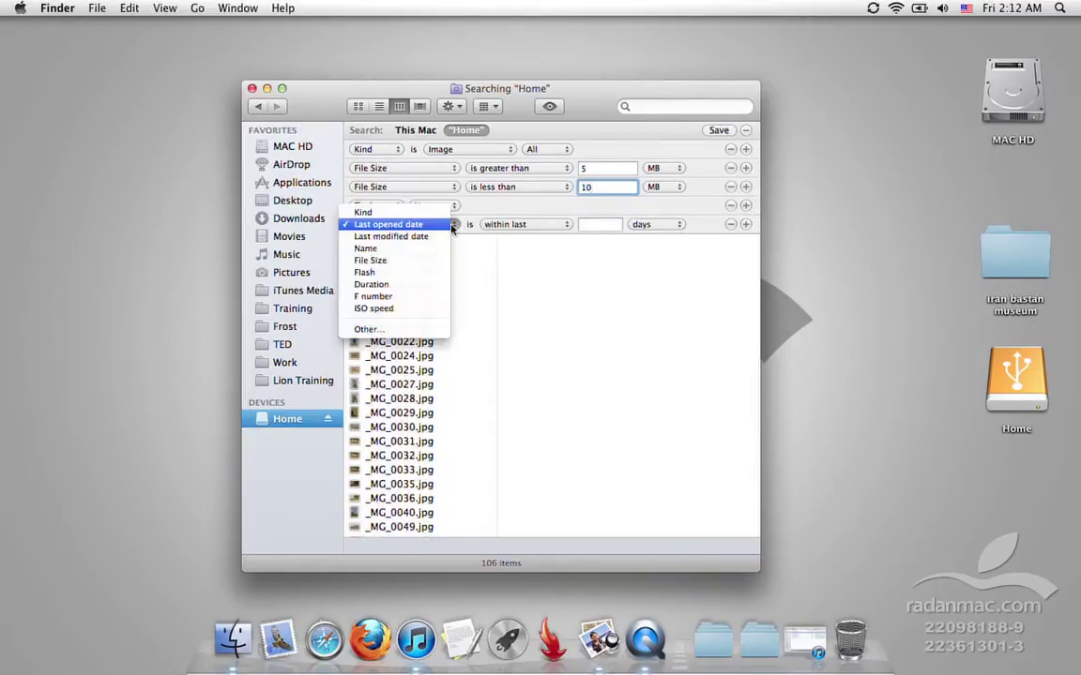
click(414, 310)
click(478, 224)
click(523, 250)
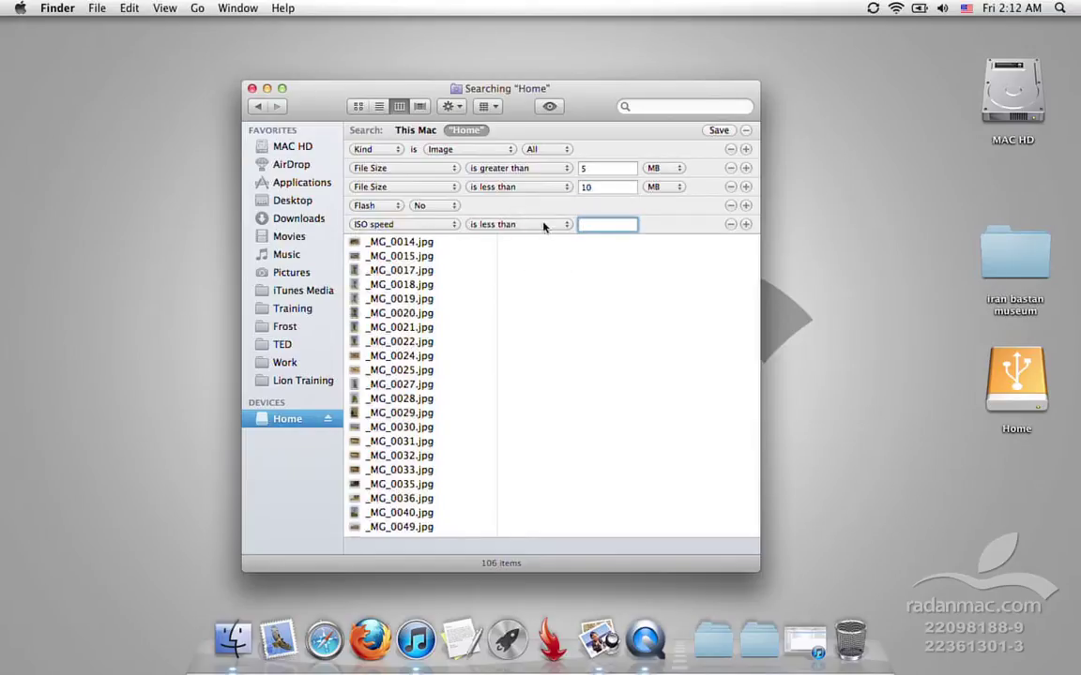
click(549, 225)
click(549, 213)
text(200)
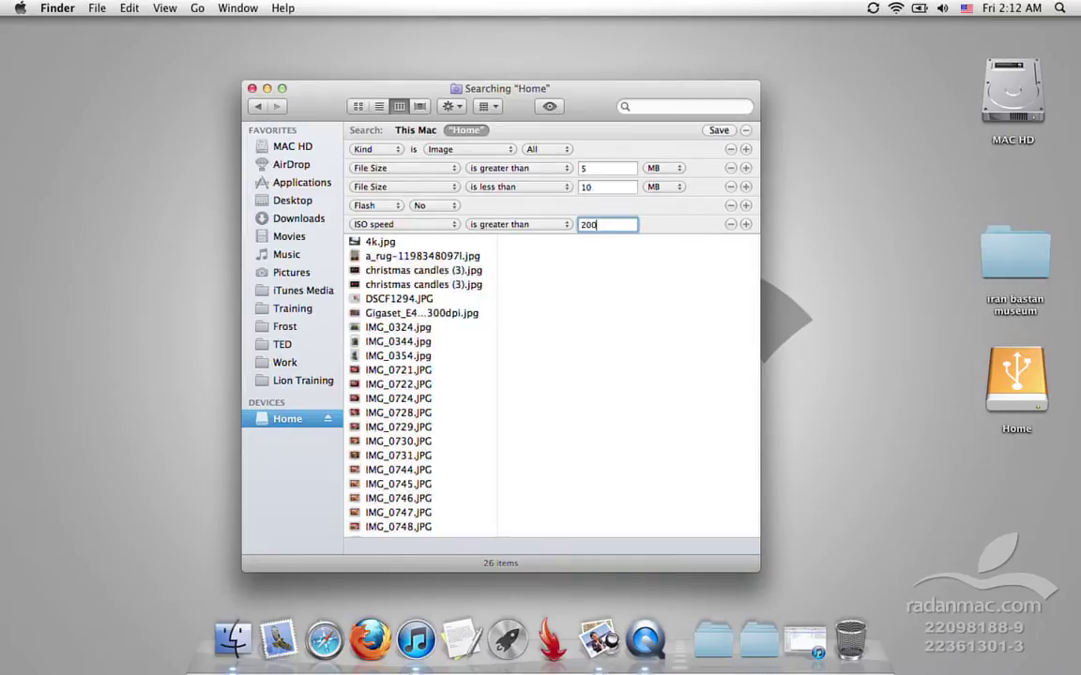
Add another criterion that requires an ISO speed less than 400.
click(745, 224)
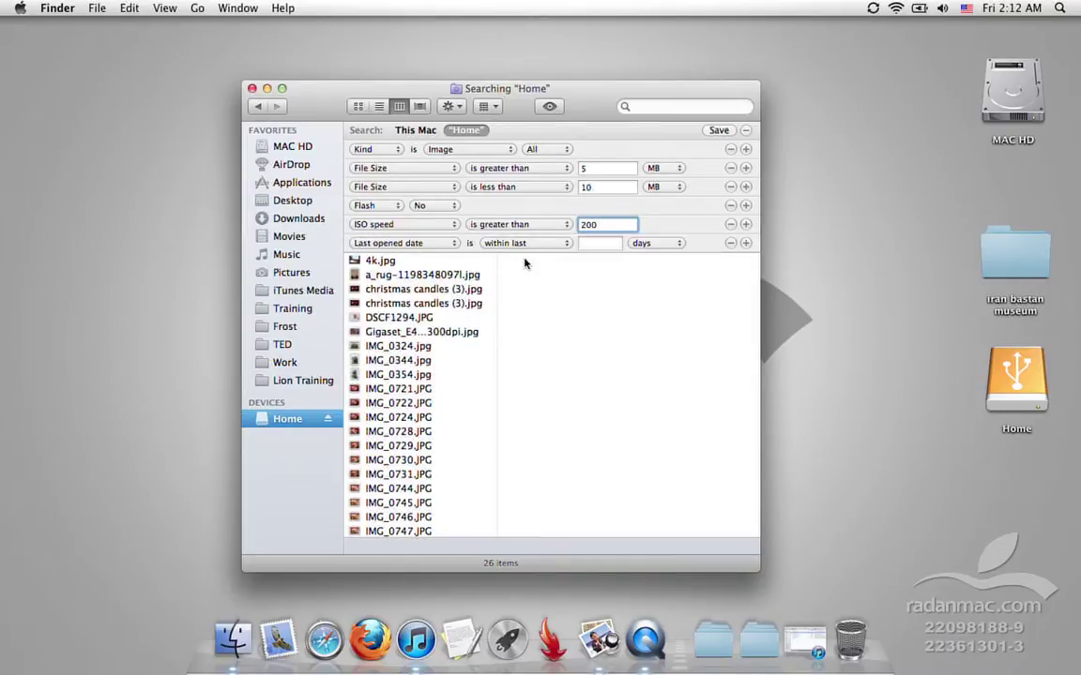
click(453, 246)
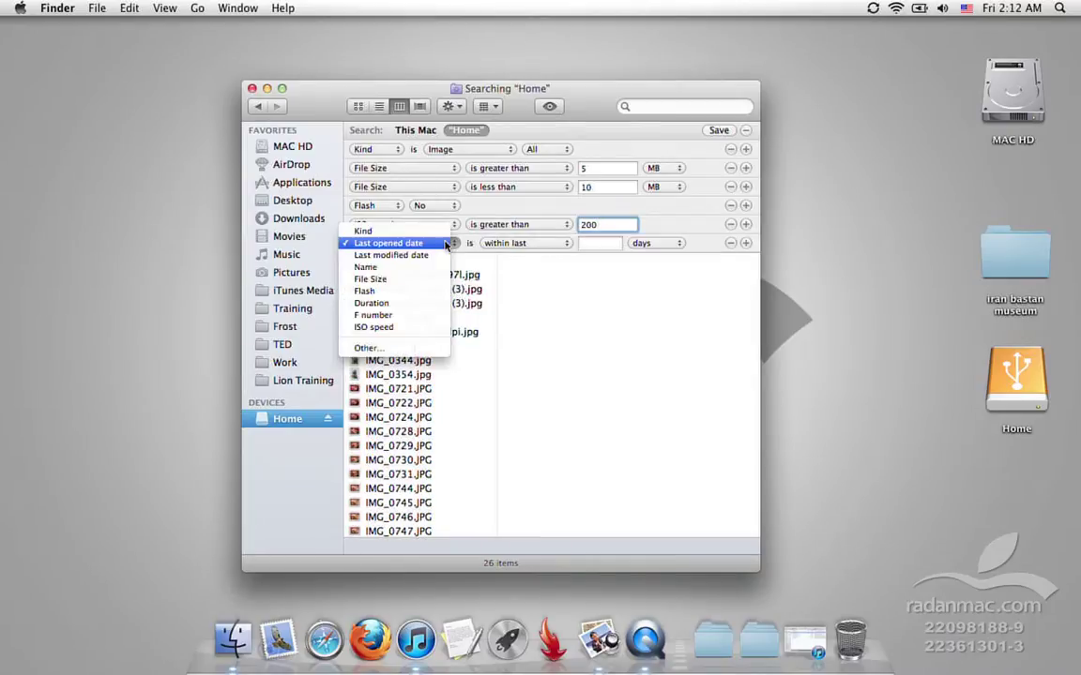
click(405, 328)
click(512, 243)
click(517, 268)
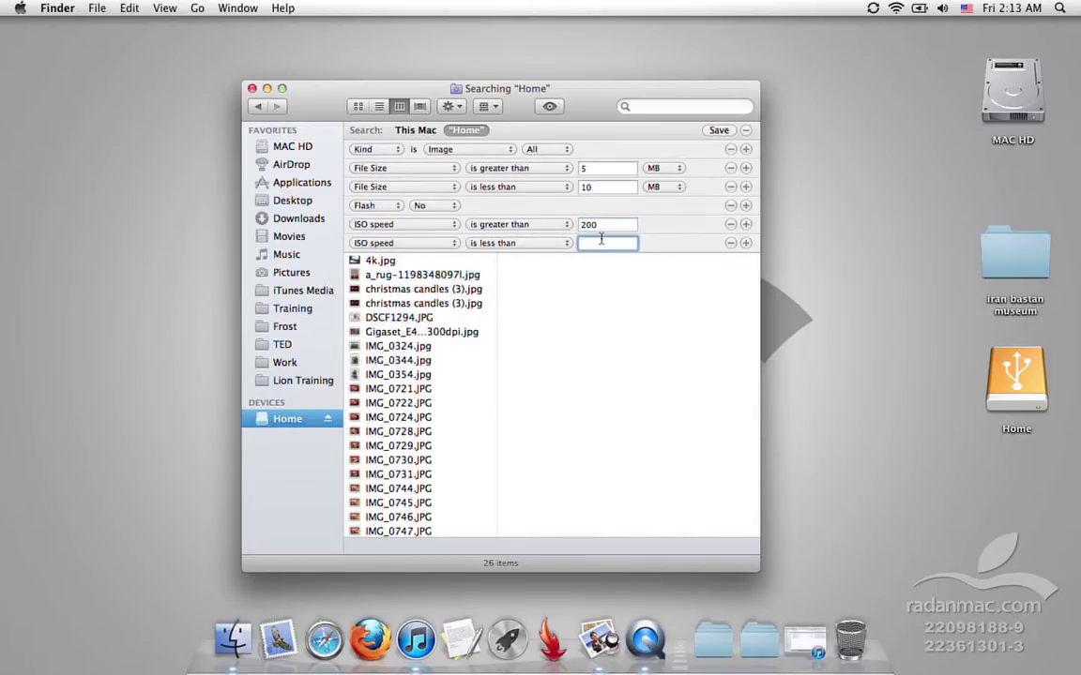
text(400)
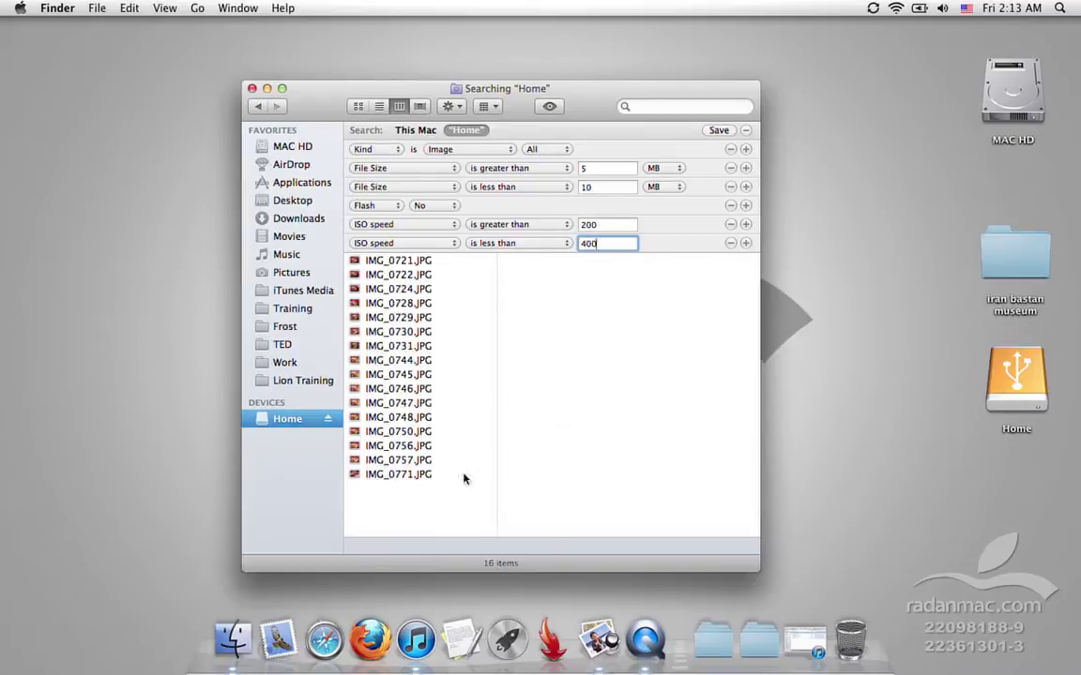
Select IMG_0745.JPG in the search results, view it in Quick Look and close the preview.
click(464, 477)
click(422, 377)
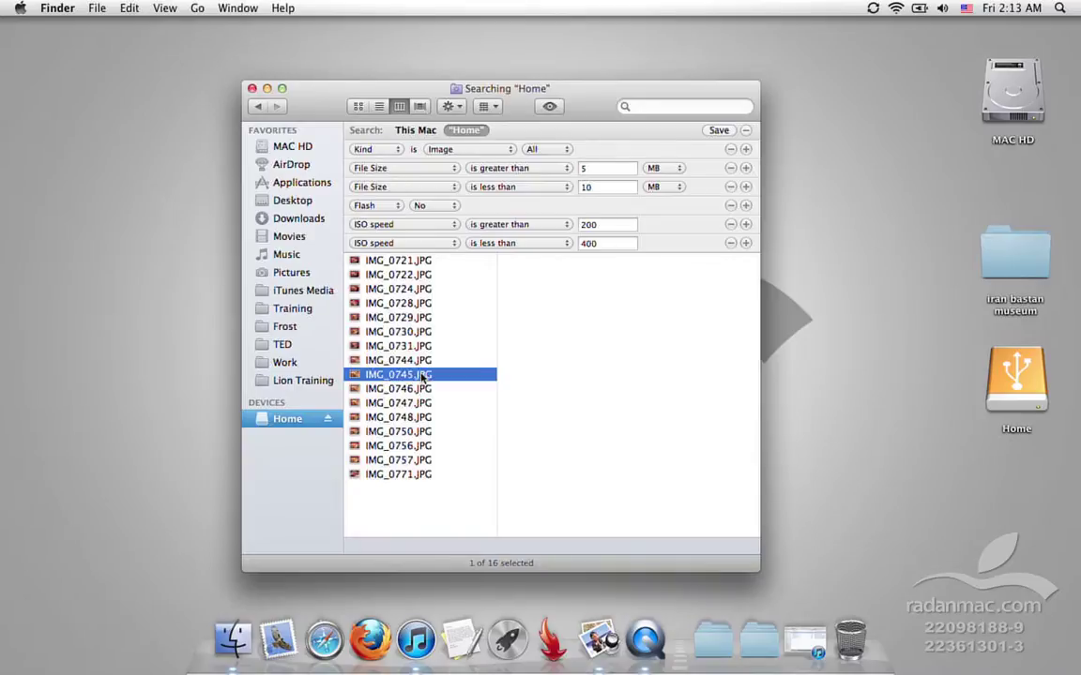
key(space)
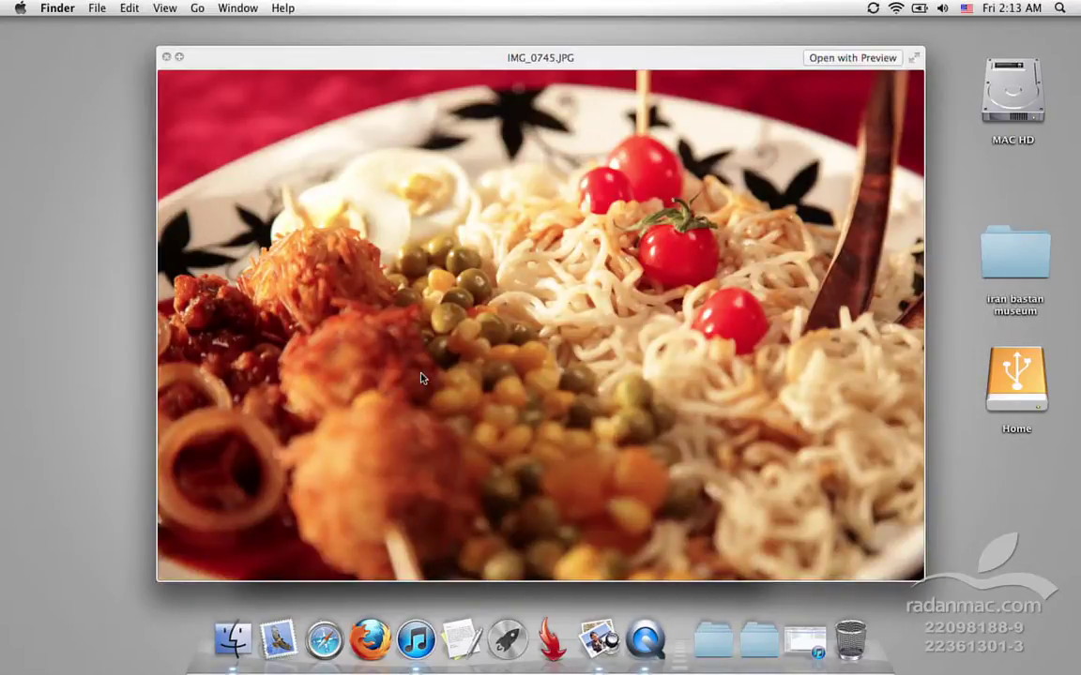
key(space)
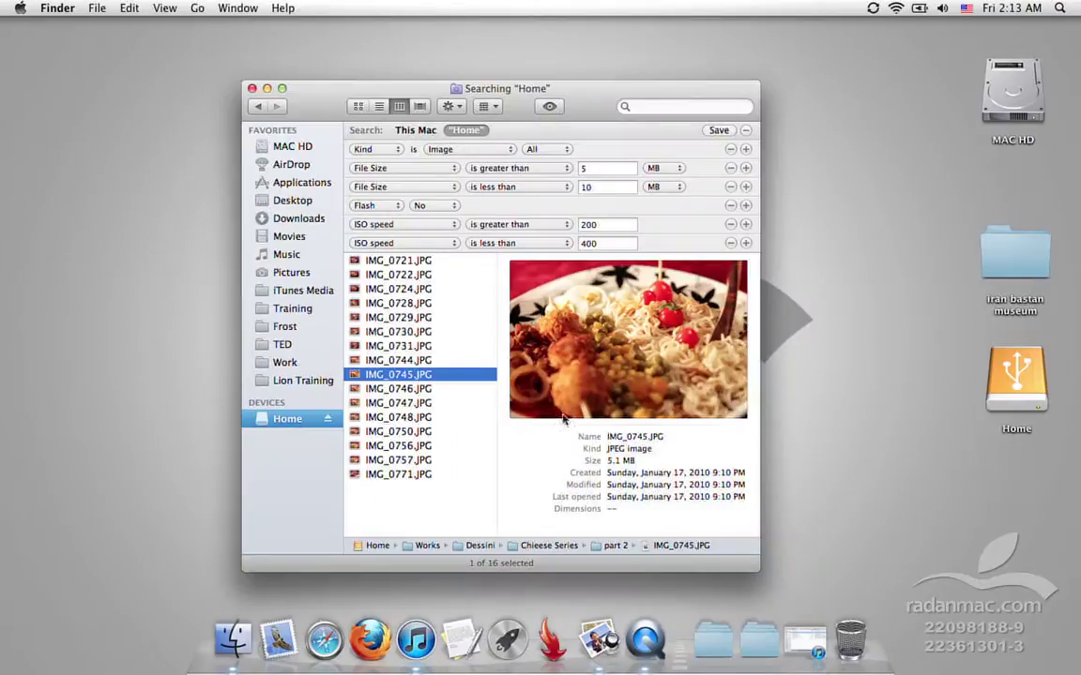